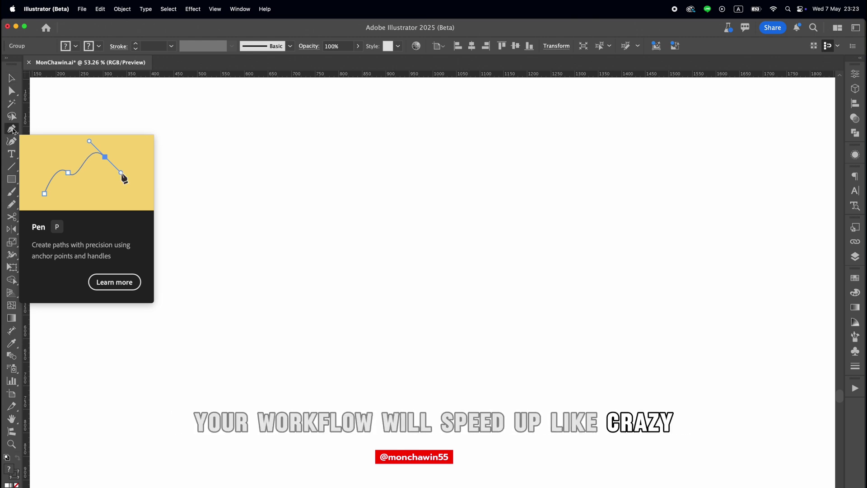
Detach the Pen tool variants as a floating toolbar, move it over the artboard and close it.
left_click(12, 129)
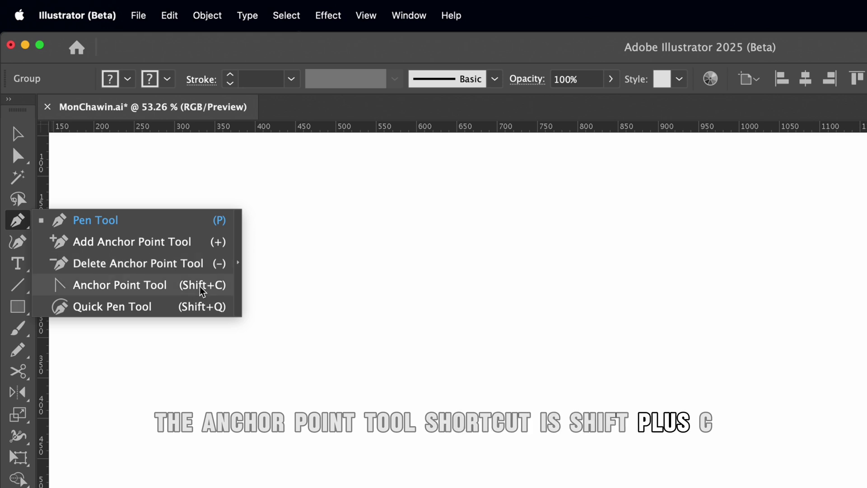
left_click(236, 263)
left_click_drag(120, 240, 625, 332)
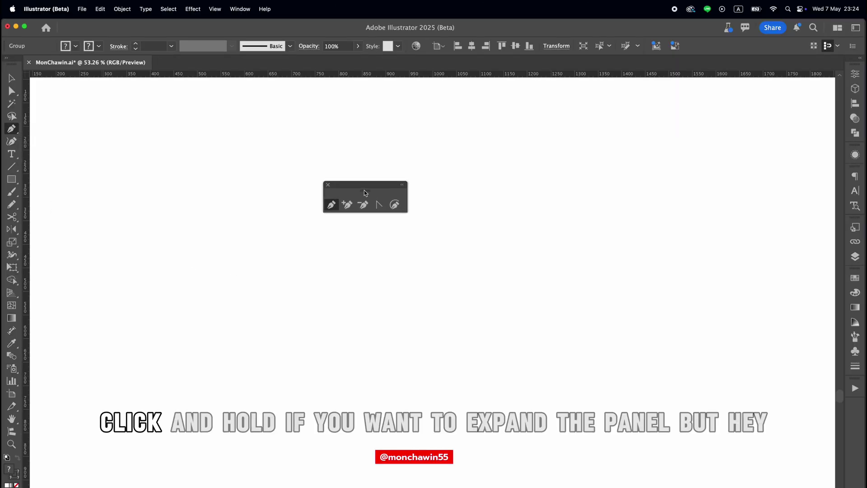
left_click_drag(366, 194, 366, 183)
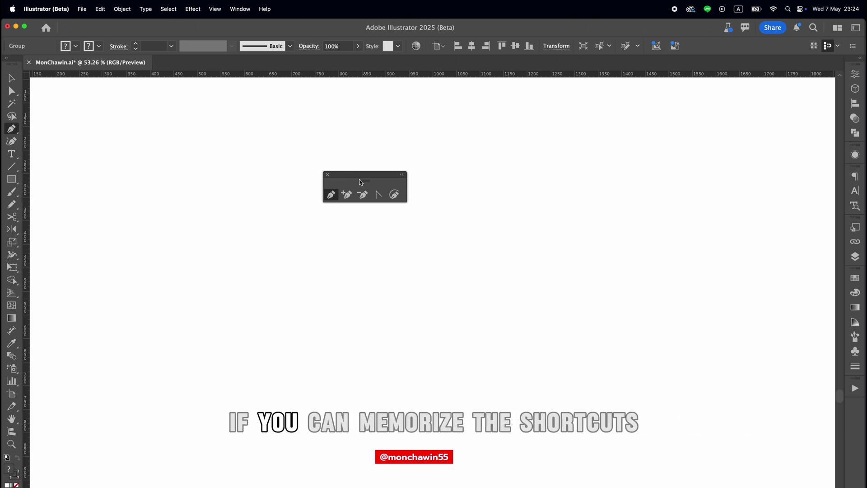
left_click(328, 175)
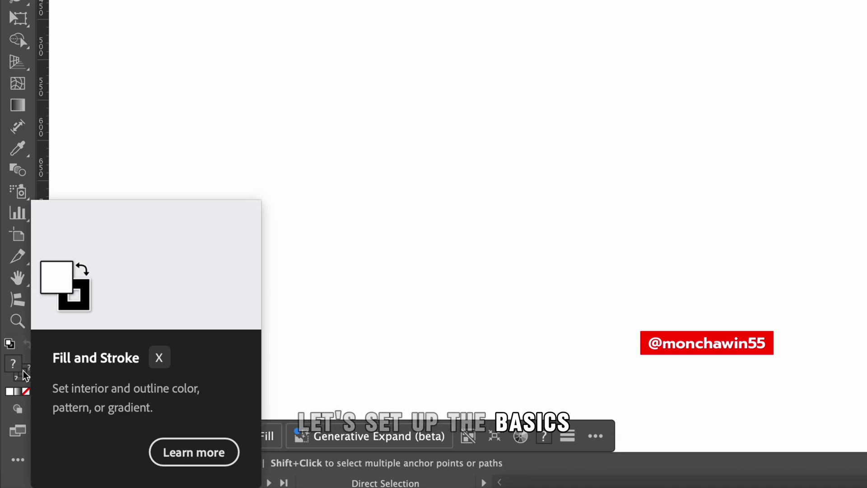
Set the stroke colour to black (000000) and the stroke weight to 2 pt.
double_click(27, 373)
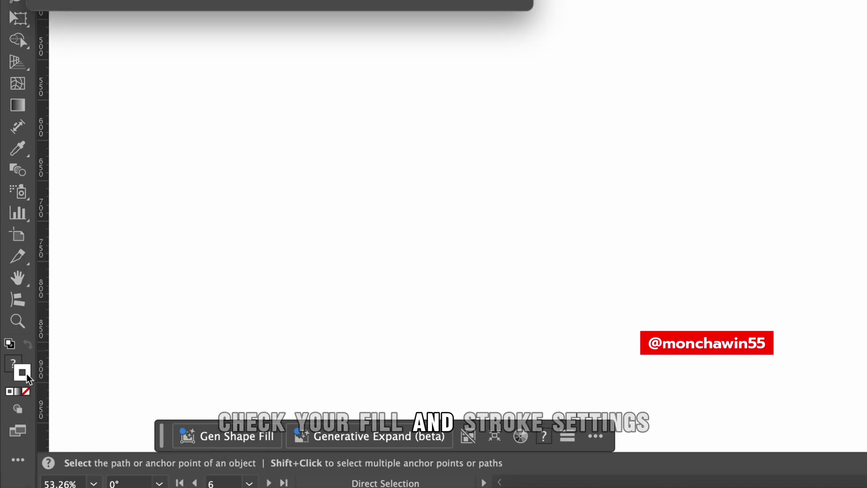
left_click_drag(210, 290, 235, 440)
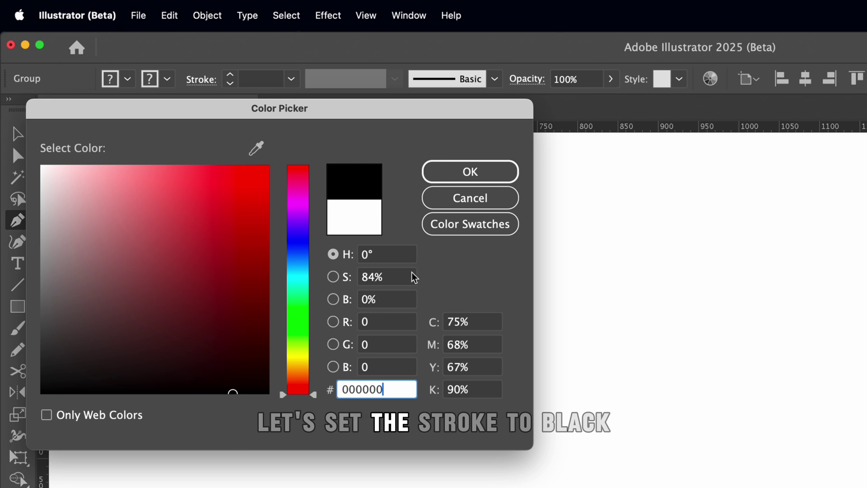
left_click(494, 174)
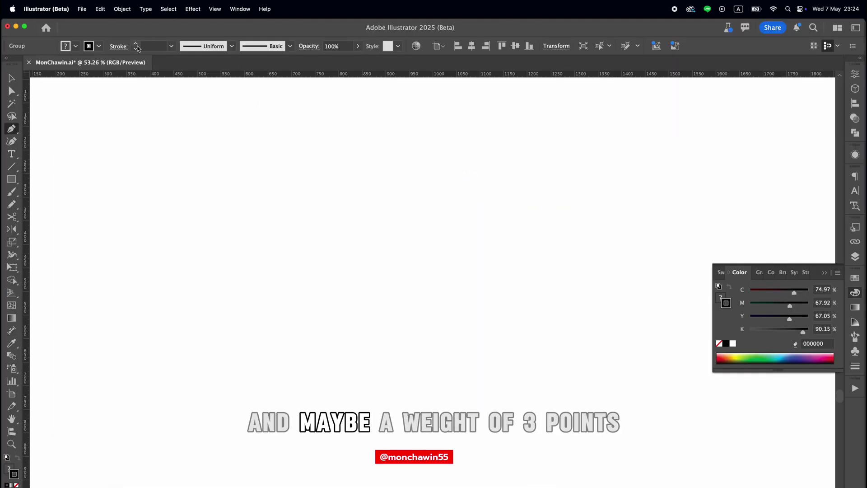
left_click(137, 46)
left_click(137, 45)
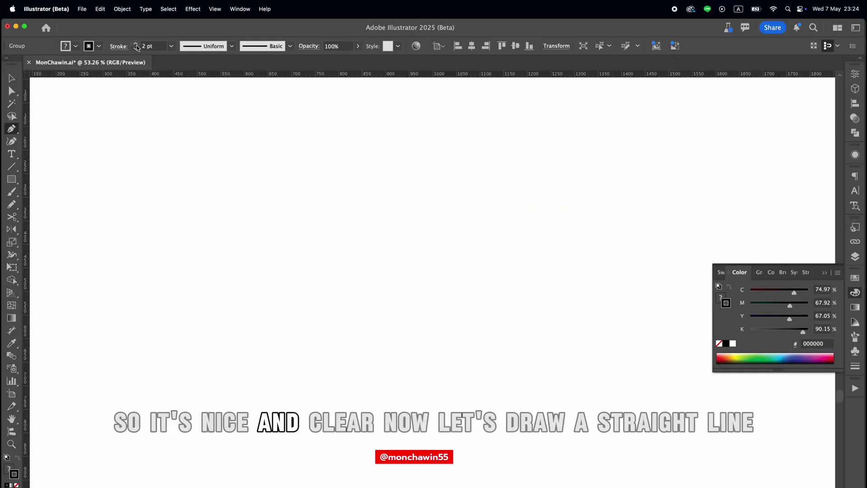
Draw an open zigzag path of straight segments across the lower part of the artboard with the Pen tool.
left_click(155, 372)
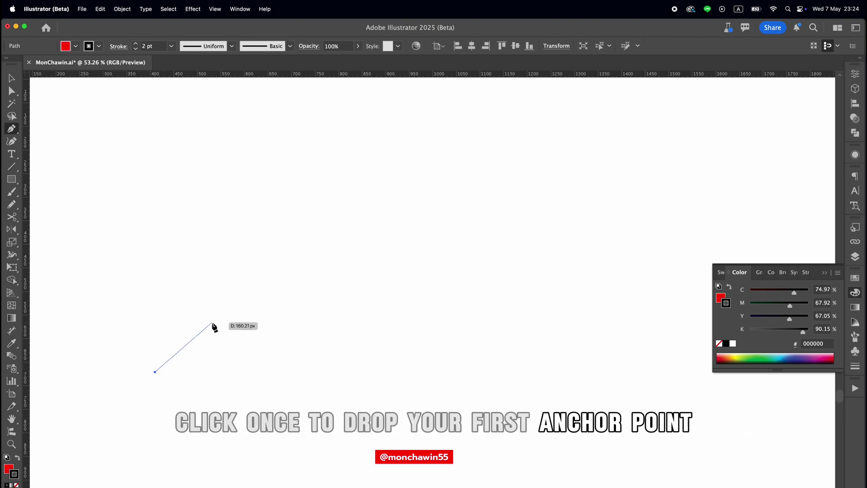
left_click(138, 283)
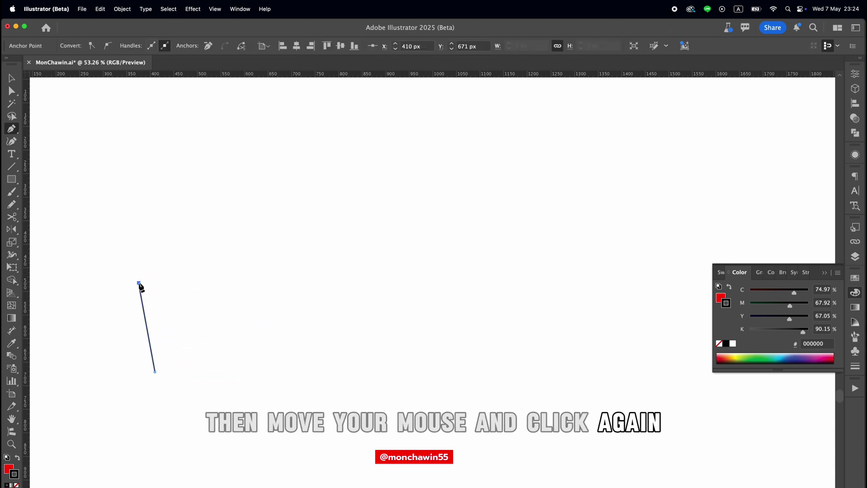
left_click(163, 245)
left_click(215, 233)
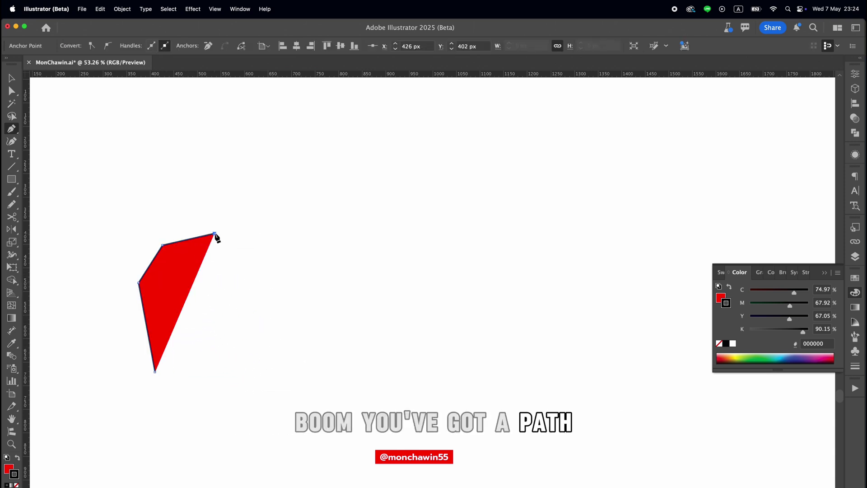
left_click(242, 257)
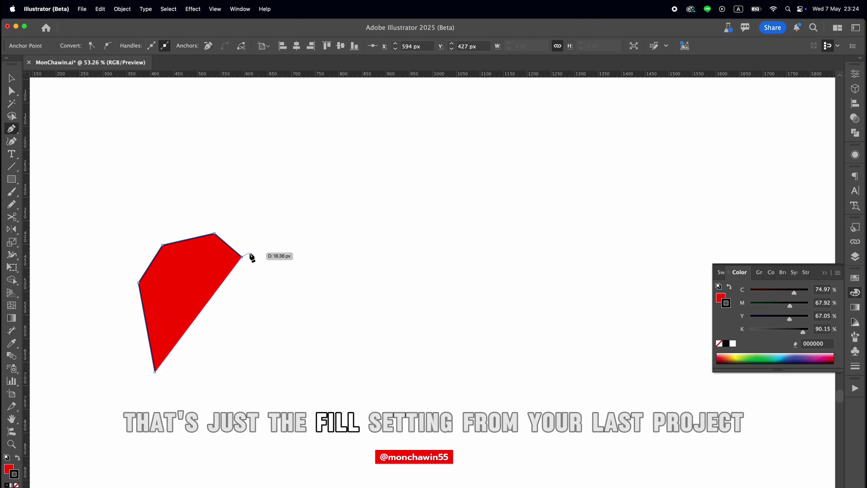
left_click(280, 252)
left_click(295, 302)
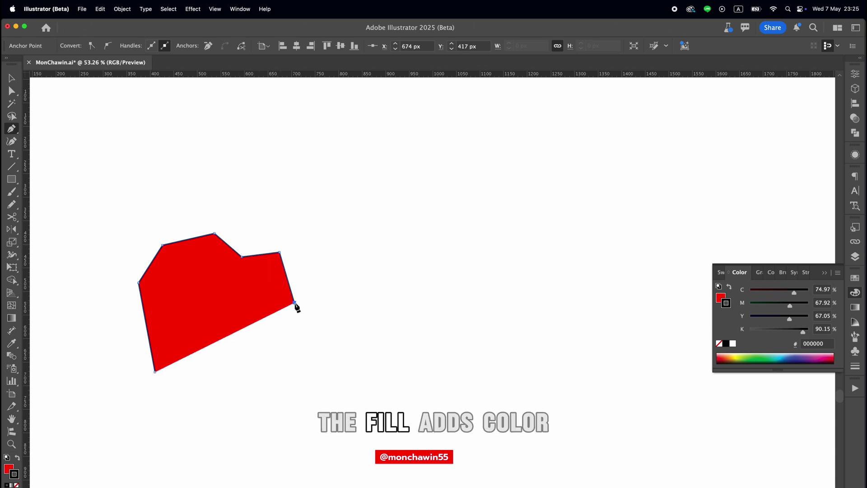
left_click(311, 339)
left_click(268, 399)
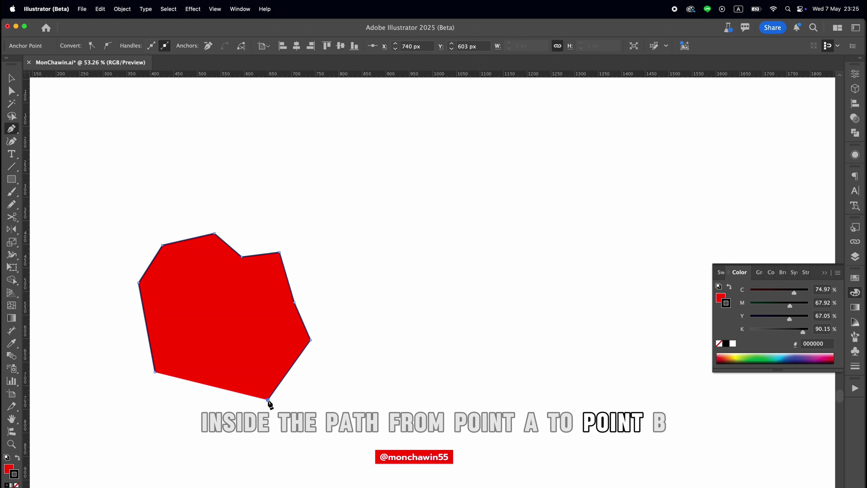
left_click(409, 395)
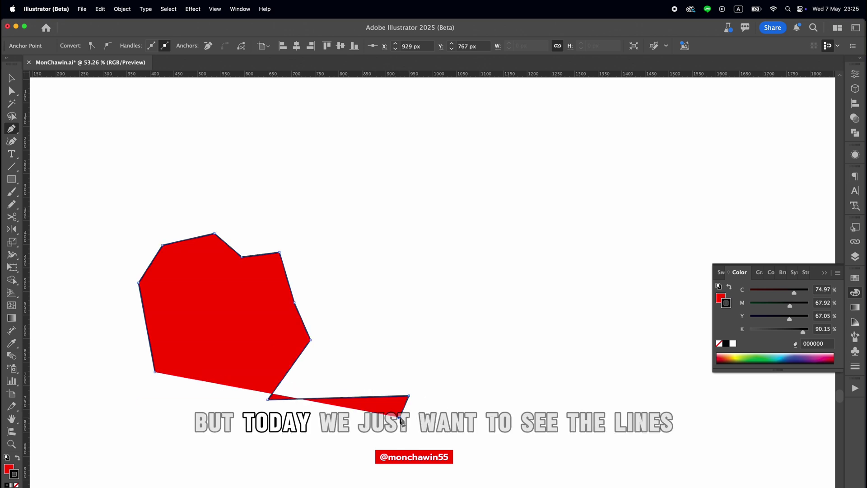
left_click(380, 438)
left_click(482, 356)
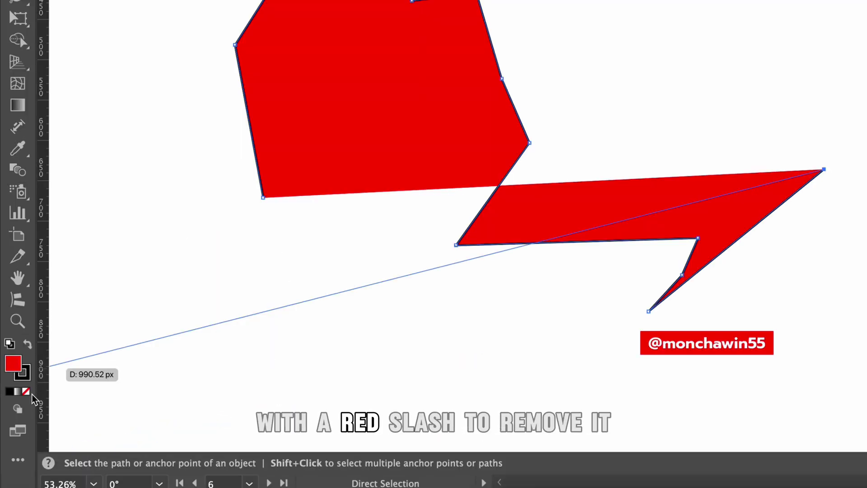
Remove the path's fill and continue it with straight segments around its upper side back to the starting anchor, closing the shape.
left_click(29, 393)
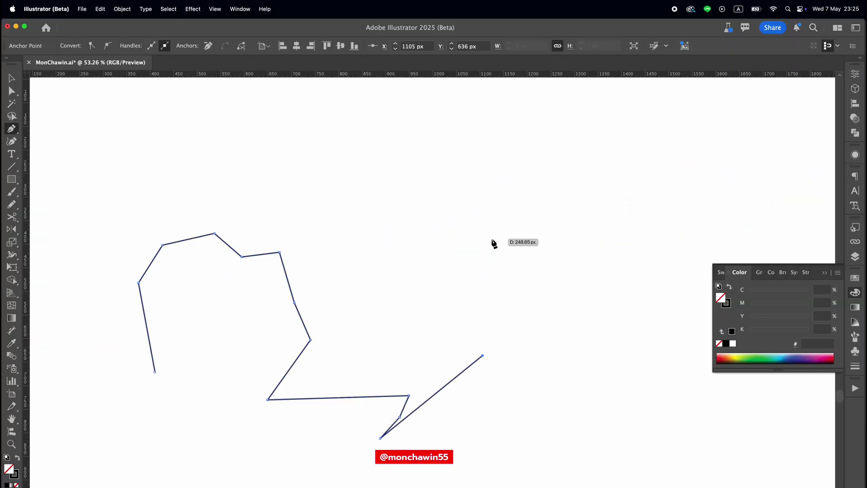
left_click(491, 238)
left_click(375, 194)
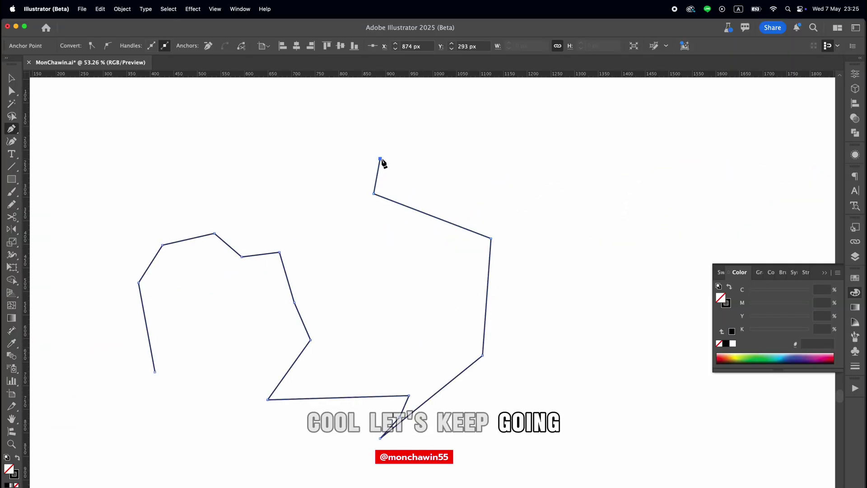
left_click(212, 147)
left_click(88, 192)
left_click(107, 296)
left_click(89, 359)
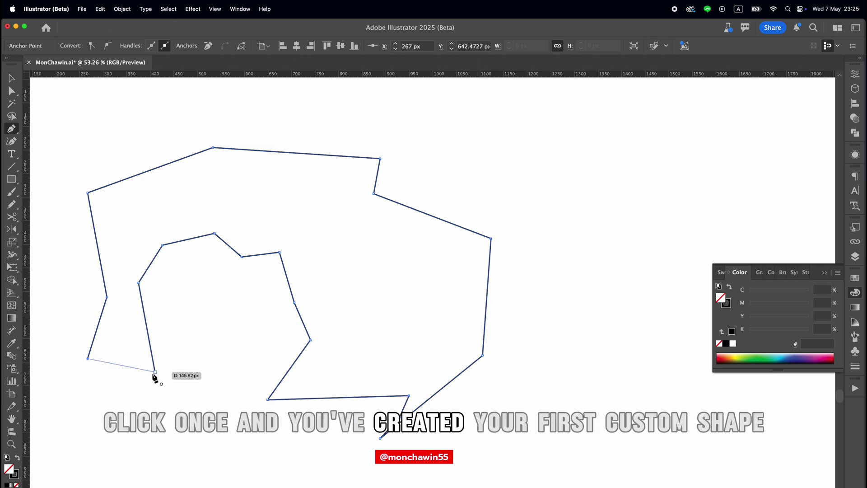
left_click(155, 372)
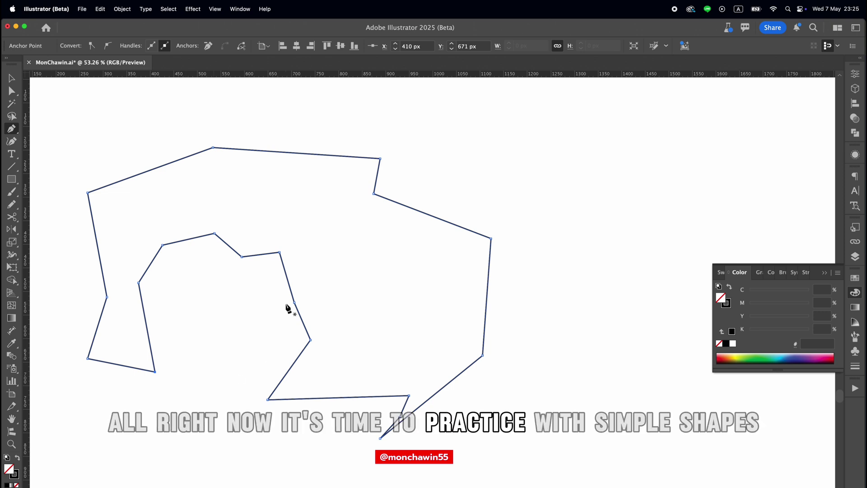
left_click(11, 77)
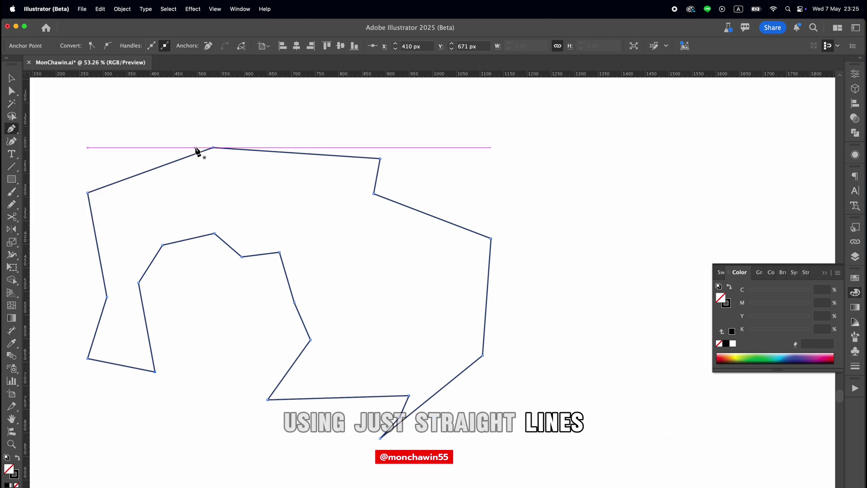
left_click(253, 150)
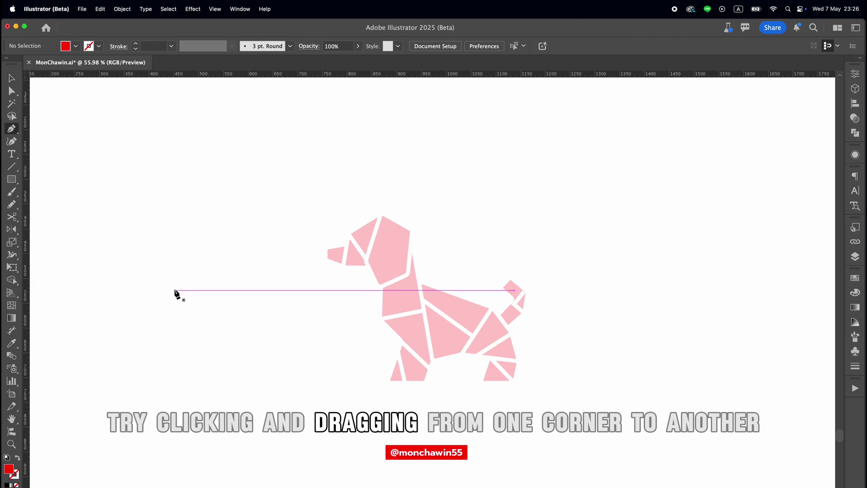
Swap fill and stroke to get a red outline without fill, and trace the dog's four-sided snout piece.
key("shift+x")
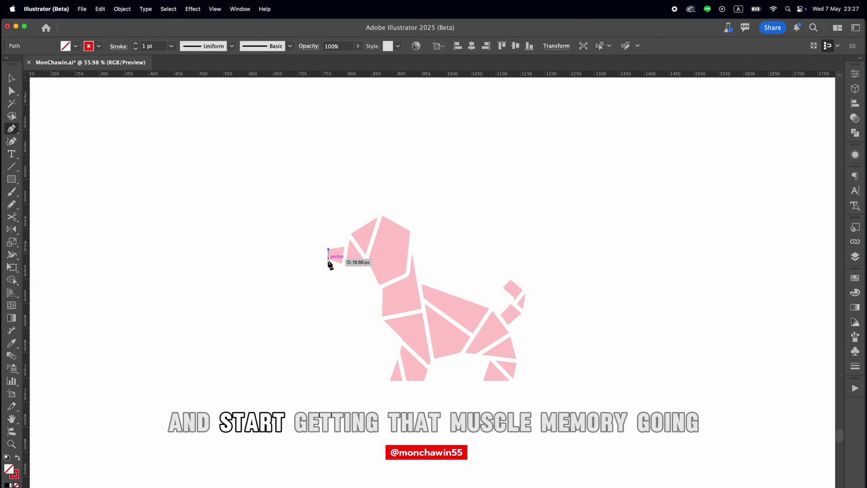
left_click(328, 261)
left_click(344, 264)
left_click(344, 246)
left_click(329, 249)
left_click(329, 261)
Trace the jaw piece and the triangular forehead piece next to the dog's snout as closed straight-line paths.
left_click(350, 240)
left_click(347, 265)
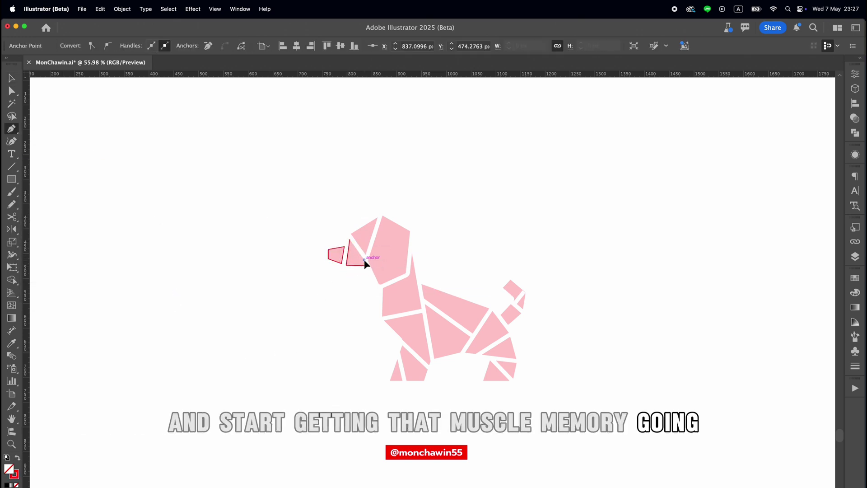
left_click(365, 265)
left_click(350, 239)
left_click(352, 234)
left_click(378, 217)
left_click(366, 254)
left_click(352, 234)
Trace the dog's large head polygon and the neck piece below it with closed paths.
left_click(383, 216)
left_click(410, 231)
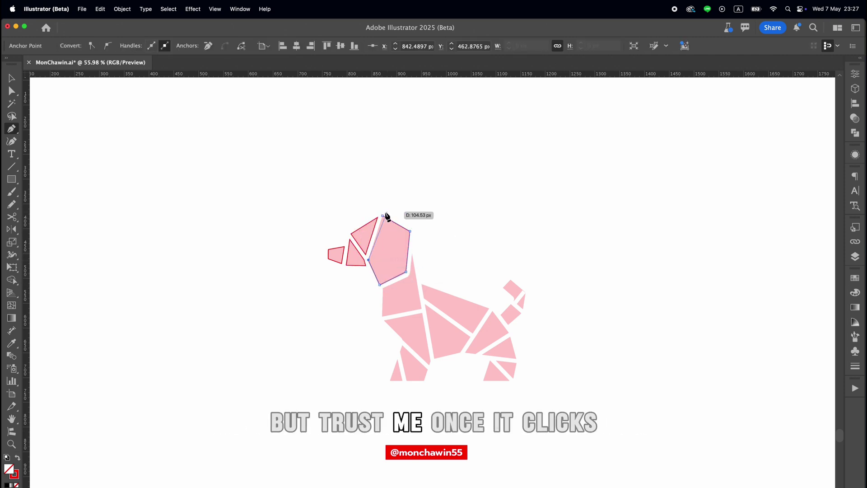
left_click(383, 217)
left_click(411, 254)
left_click(410, 277)
left_click(384, 287)
left_click(383, 316)
left_click(422, 309)
left_click(412, 254)
Trace the dog's upper back piece and the belly piece beneath it with closed paths.
left_click(421, 284)
left_click(424, 298)
left_click(473, 332)
left_click(489, 308)
left_click(421, 284)
left_click(425, 304)
left_click(435, 358)
left_click(460, 352)
left_click(470, 337)
left_click(425, 304)
Trace the dog's triangular chest piece and the front leg pieces below it with closed paths.
left_click(384, 321)
left_click(429, 364)
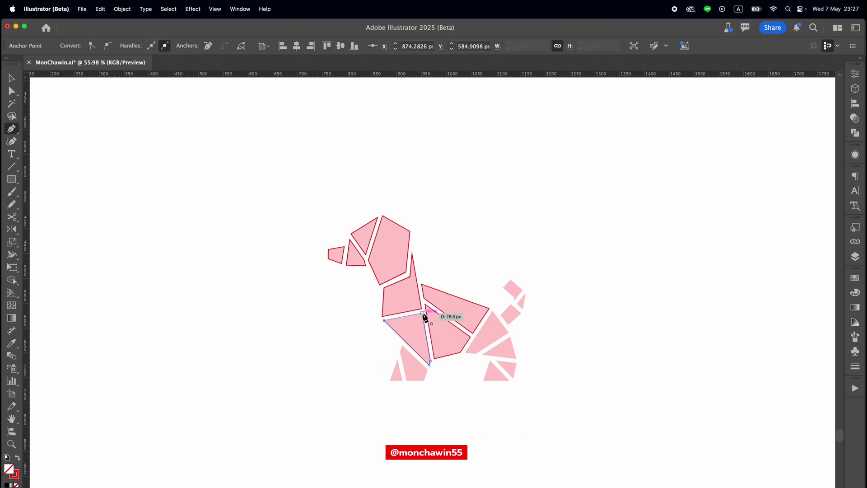
left_click(422, 312)
left_click(384, 320)
left_click(402, 346)
left_click(406, 380)
left_click(424, 381)
left_click(427, 369)
left_click(402, 346)
Trace the dog's two hind foot pieces and the two thigh pieces above them with closed paths.
left_click(490, 360)
left_click(485, 381)
left_click(516, 363)
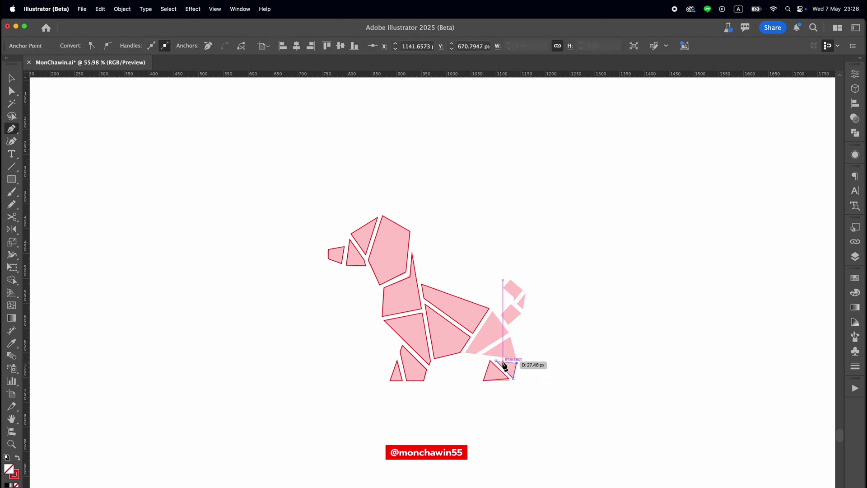
left_click(483, 354)
left_click(516, 358)
left_click(483, 355)
left_click(465, 352)
left_click(475, 354)
Trace the small pieces of the dog's tail with straight-line paths.
left_click(501, 315)
left_click(517, 304)
left_click(516, 304)
left_click(514, 298)
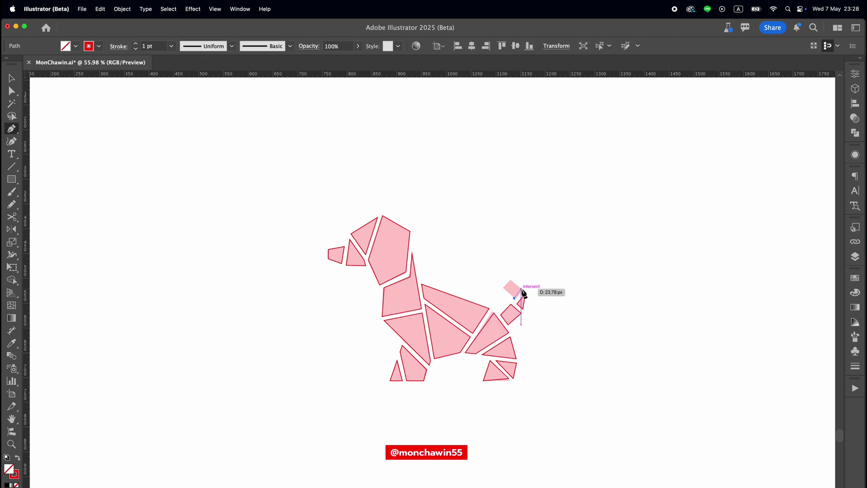
left_click(522, 289)
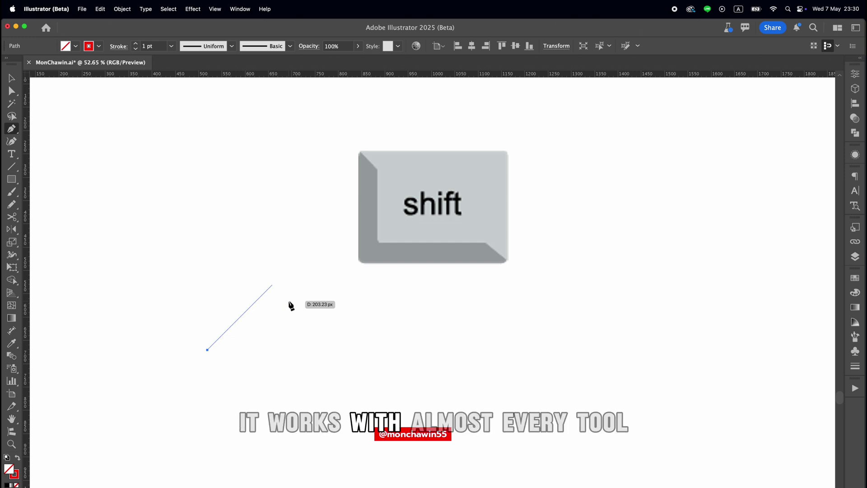
Draw an open stepped path on the blank artboard, constraining its segments to horizontal, vertical and 45° directions.
key("shift")
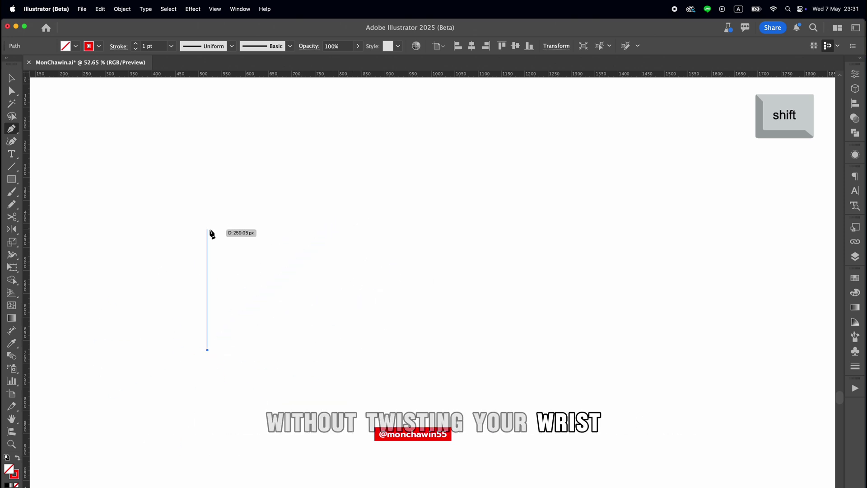
left_click(194, 269)
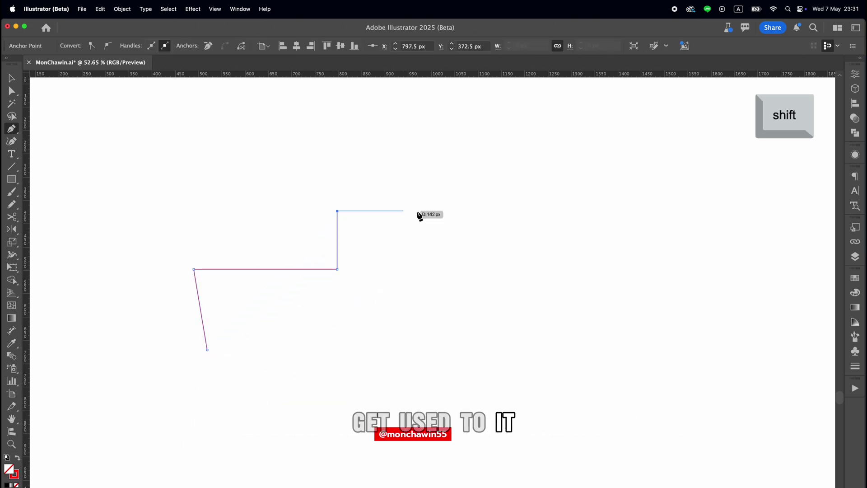
left_click(426, 211)
left_click(426, 255)
left_click(503, 255)
left_click(504, 194)
left_click(565, 194)
left_click(564, 249)
left_click(605, 290)
left_click(569, 325)
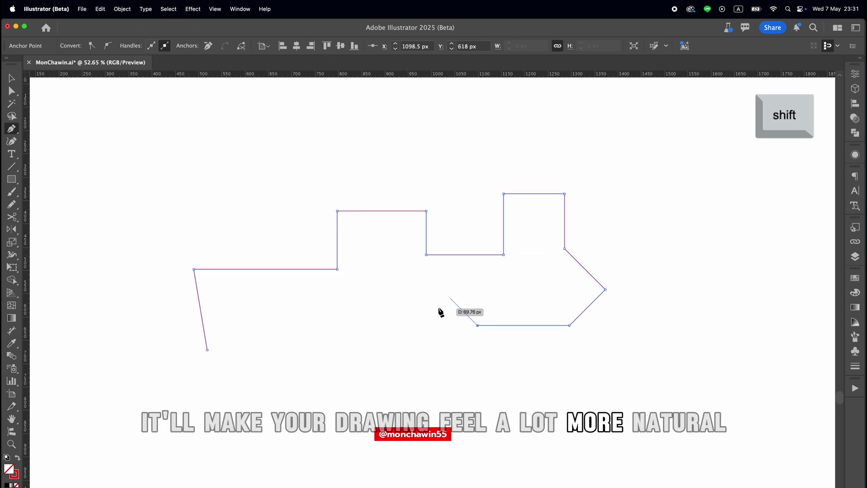
left_click(441, 290)
left_click(441, 355)
left_click(379, 356)
key("v")
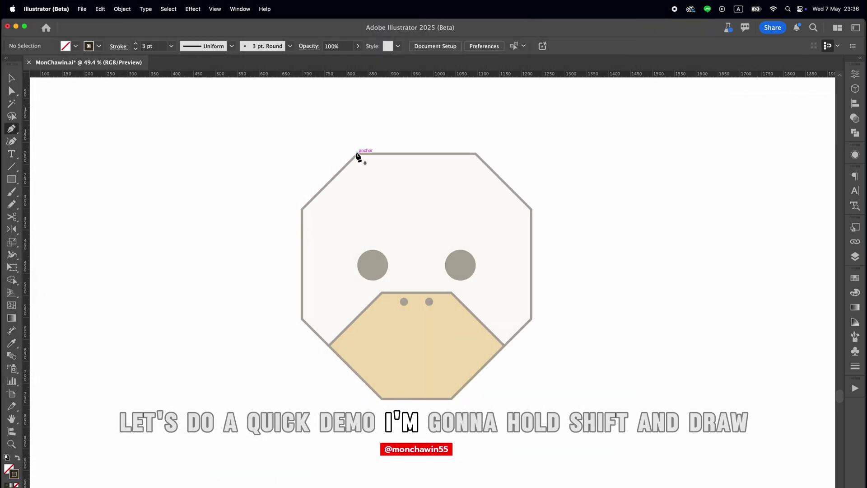
Trace the duck head's outer octagon as a closed path, starting at its upper-left corner and constraining segments to 45° steps.
left_click(356, 153)
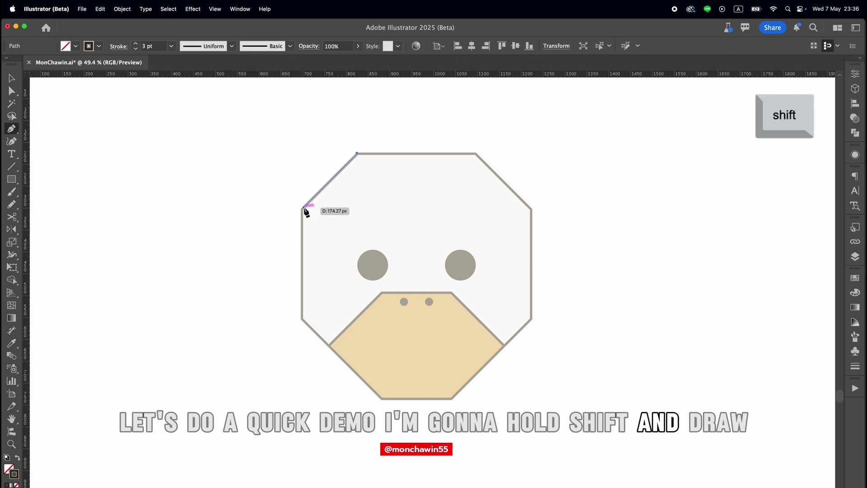
left_click(302, 209)
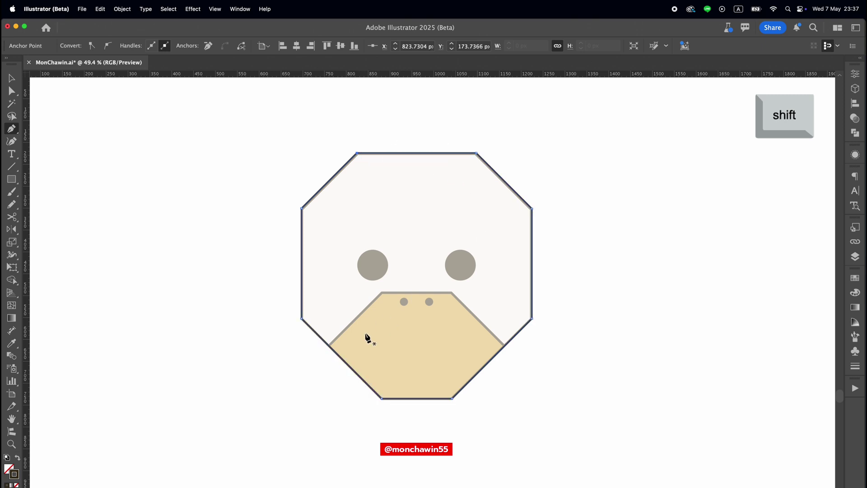
Trace the duck's bill as a closed six-sided path, constraining its segments to 45° steps, and deselect it.
left_click(330, 346)
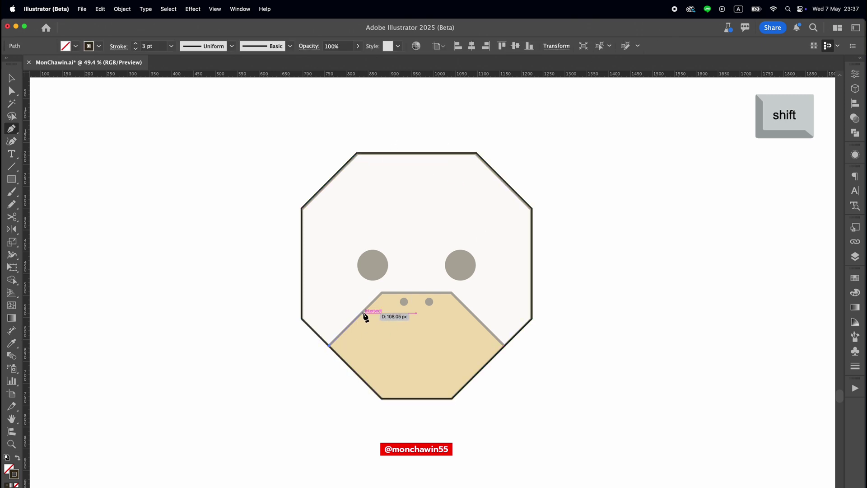
left_click(382, 293)
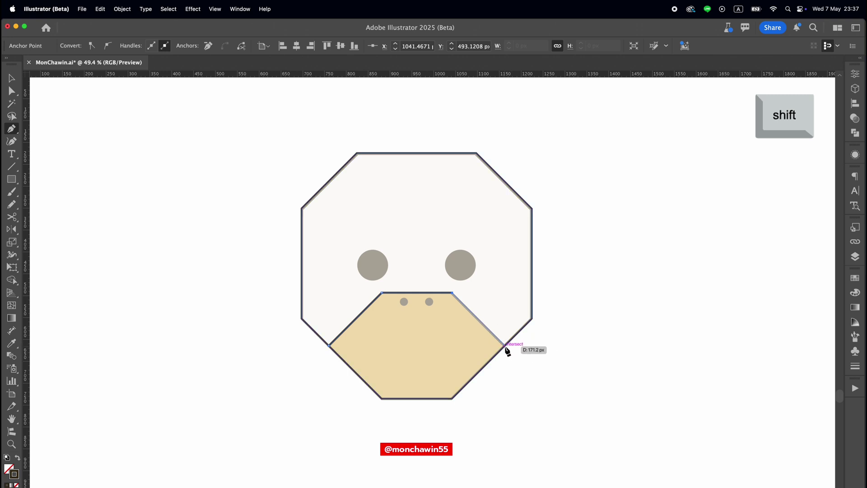
left_click(382, 399)
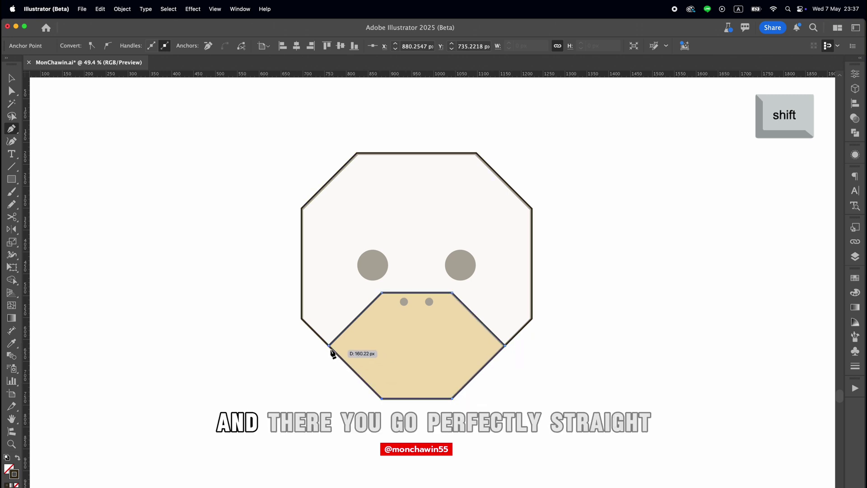
left_click(622, 326)
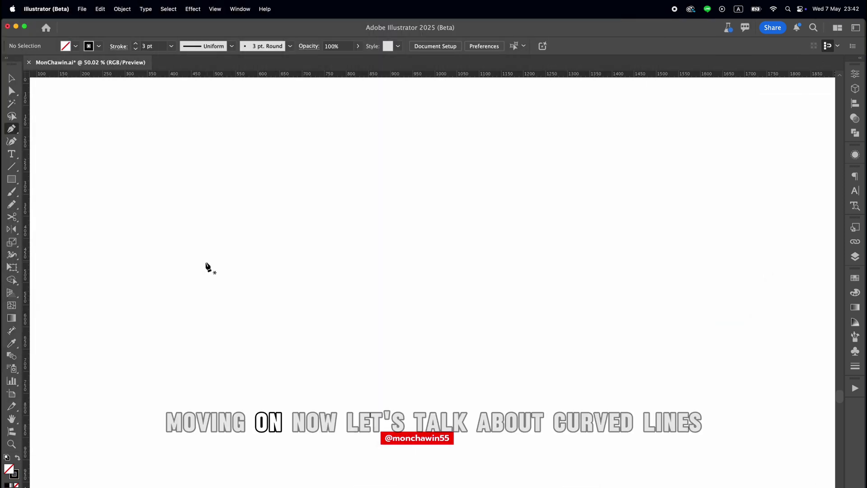
left_click(205, 261)
left_click(244, 203)
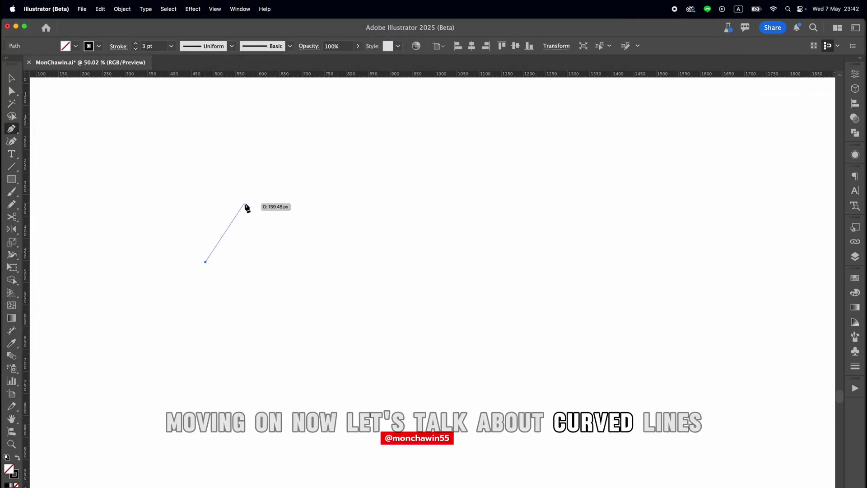
left_click_drag(256, 202, 291, 203)
key("Escape")
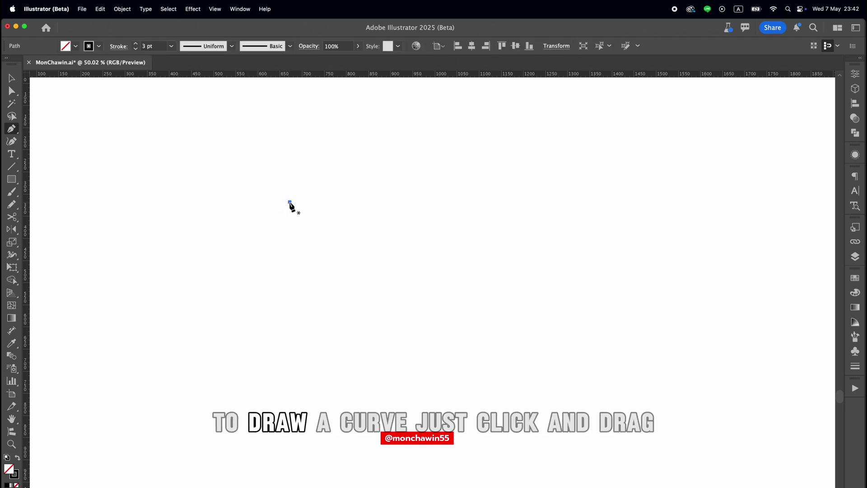
Draw an open wavy path on the blank artboard, pulling out direction handles to form a hump, a dip and a second hump.
left_click(175, 250)
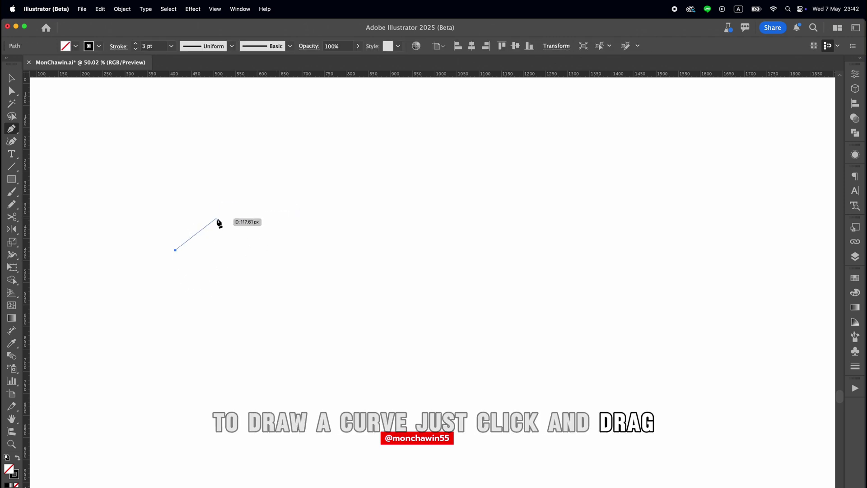
left_click_drag(207, 207, 241, 206)
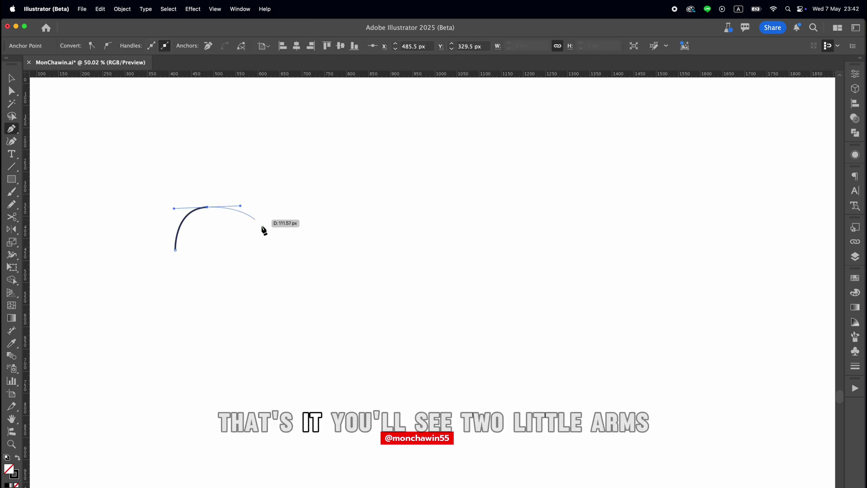
left_click_drag(254, 248, 259, 279)
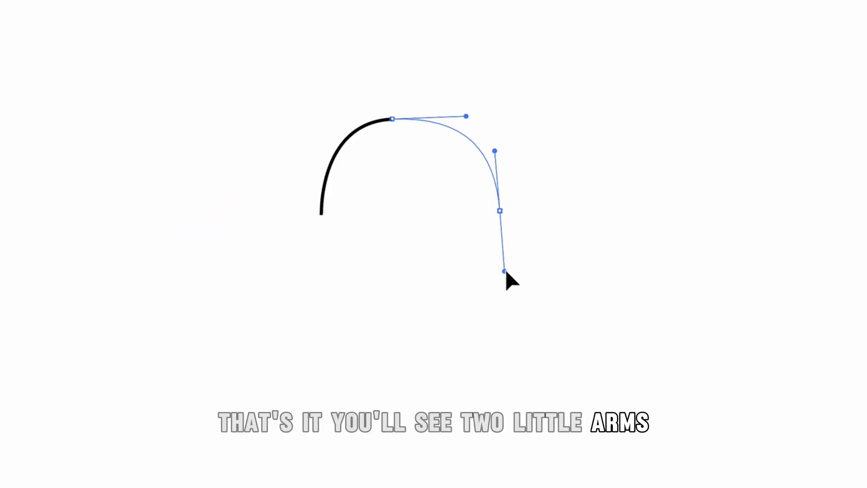
left_click_drag(507, 280, 507, 276)
left_click_drag(613, 207, 623, 161)
left_click_drag(727, 147, 743, 169)
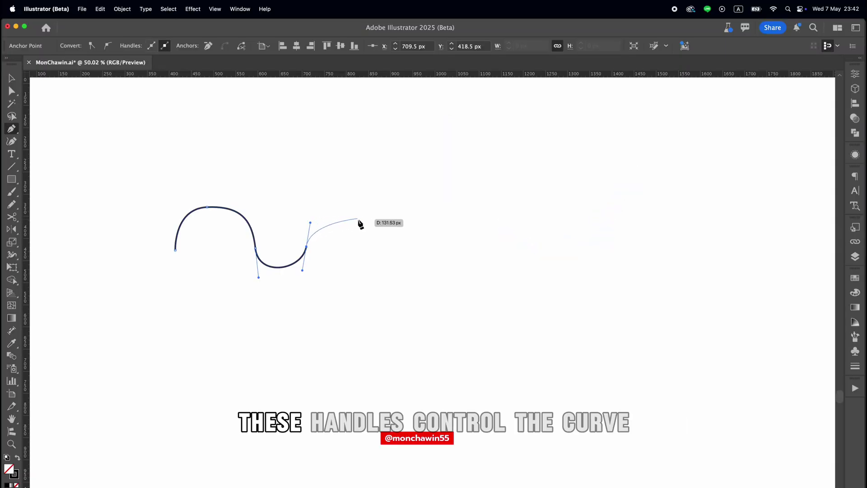
left_click_drag(364, 230, 374, 237)
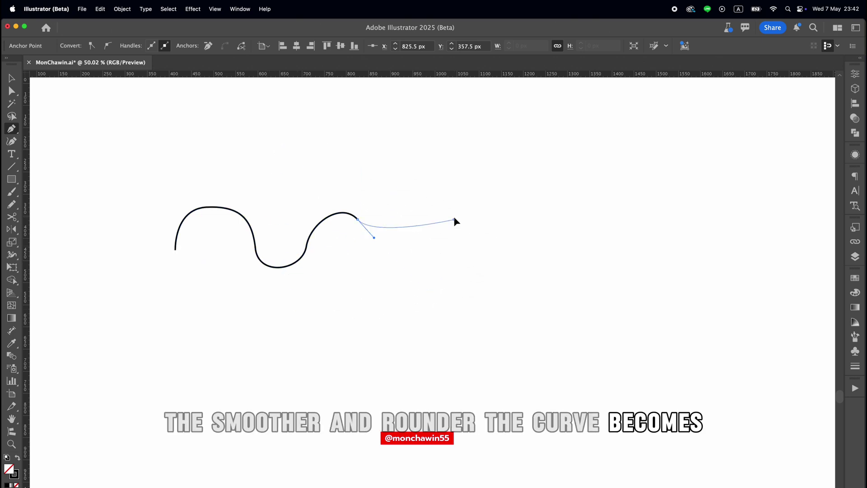
Extend the wavy path with longer curves and short straight segments doubling back beneath it, and remove it from the artboard.
left_click_drag(509, 220, 511, 192)
left_click(504, 248)
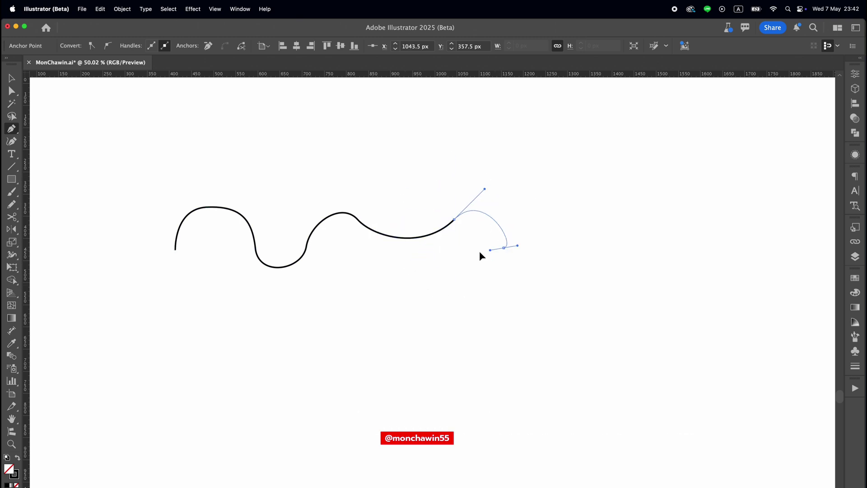
left_click_drag(554, 239, 603, 196)
left_click(588, 262)
left_click(566, 283)
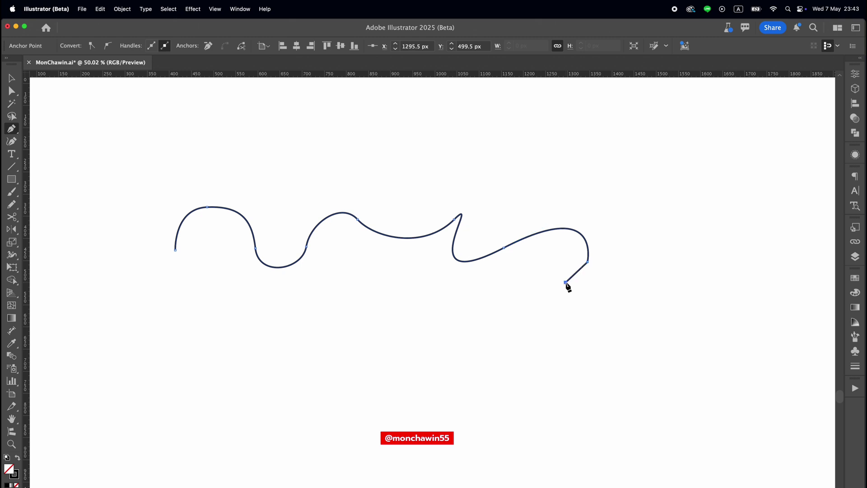
left_click(448, 291, "super")
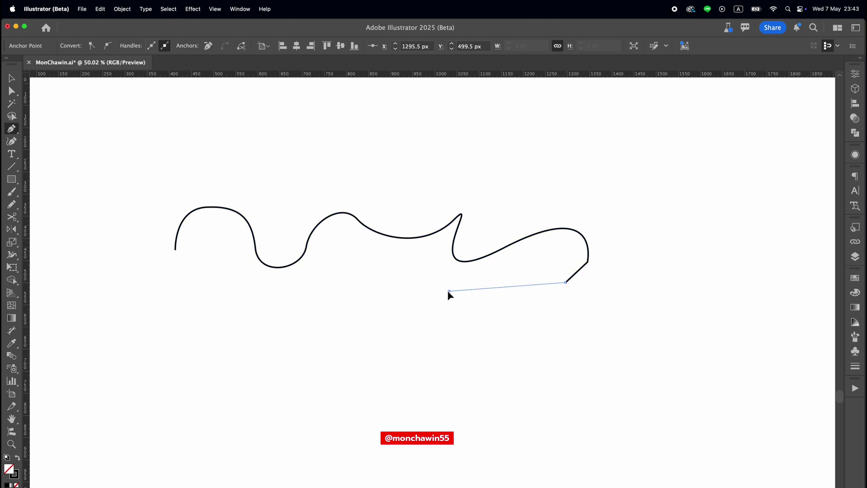
left_click_drag(436, 313, 432, 319)
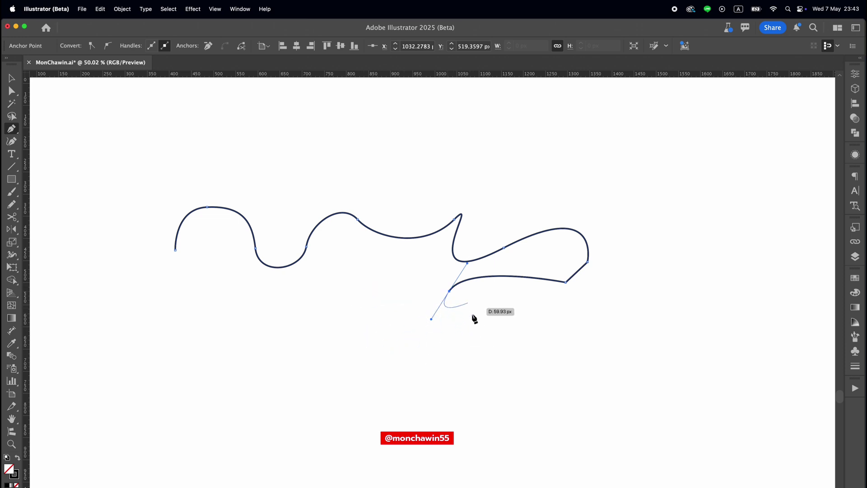
key("v")
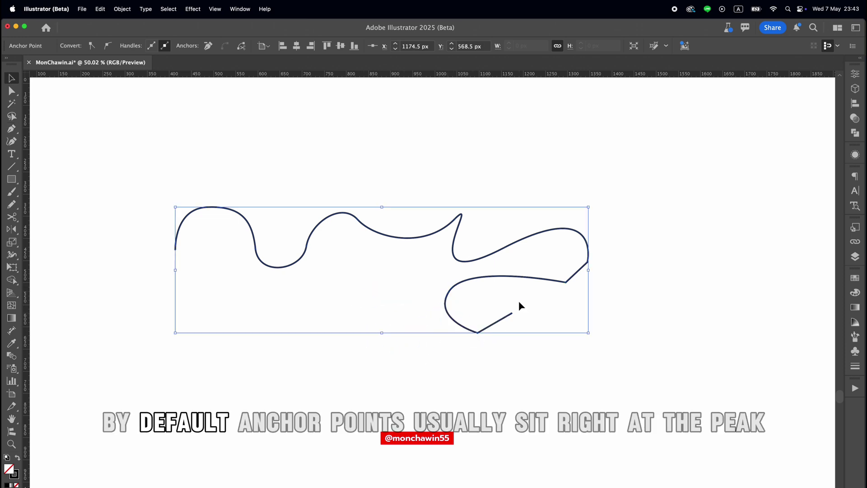
left_click(518, 301)
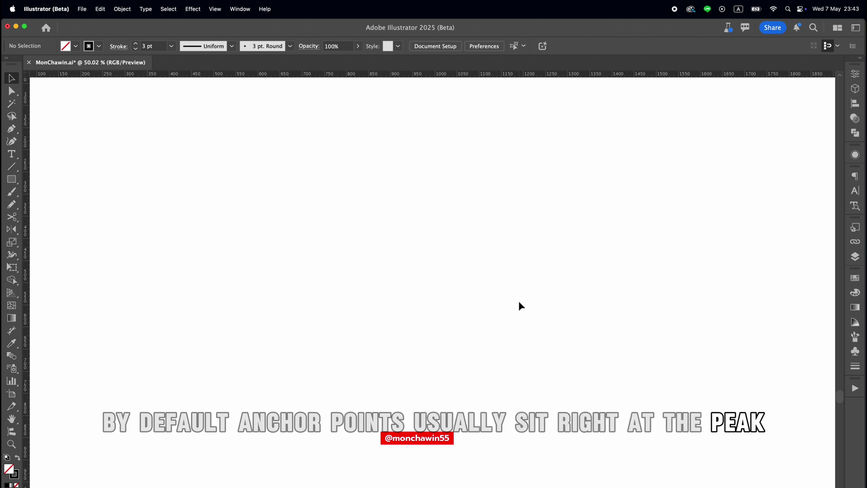
Draw a circle outward from its center in the middle of the blank artboard with the Ellipse tool.
left_click_drag(11, 179, 57, 208)
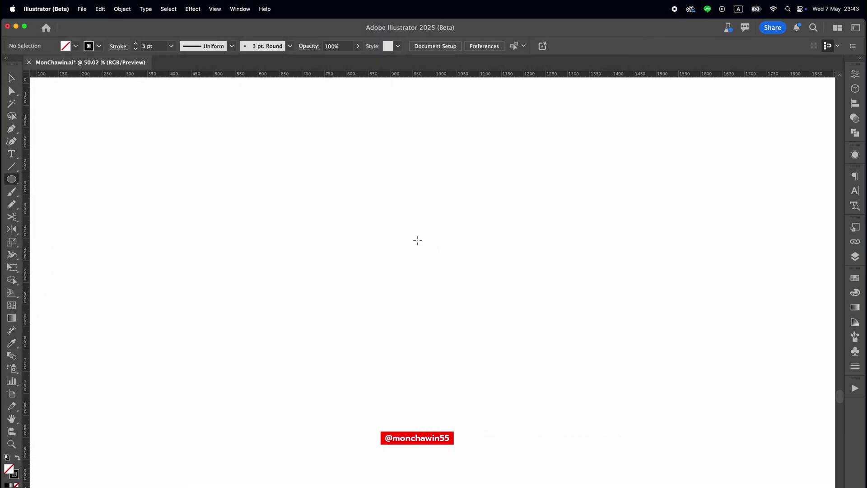
left_click_drag(419, 240, 492, 293)
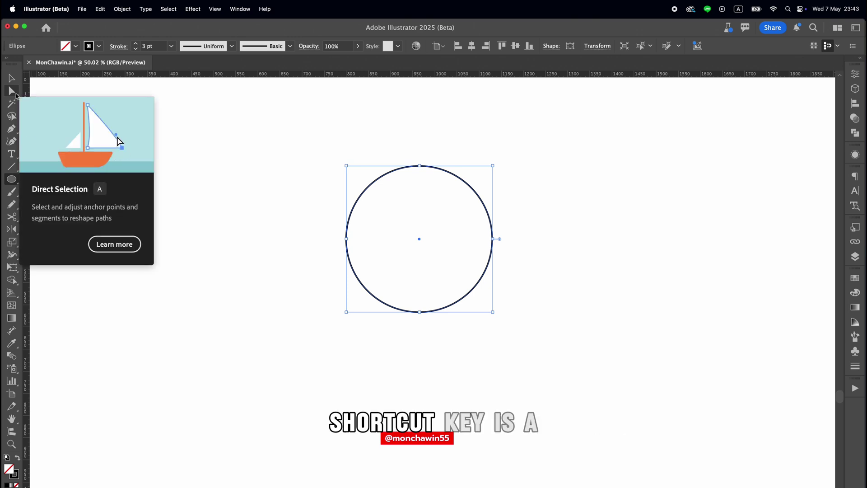
Examine the circle's anchor points and direction handles with the Direct Selection tool, including the top and left anchors.
key("a")
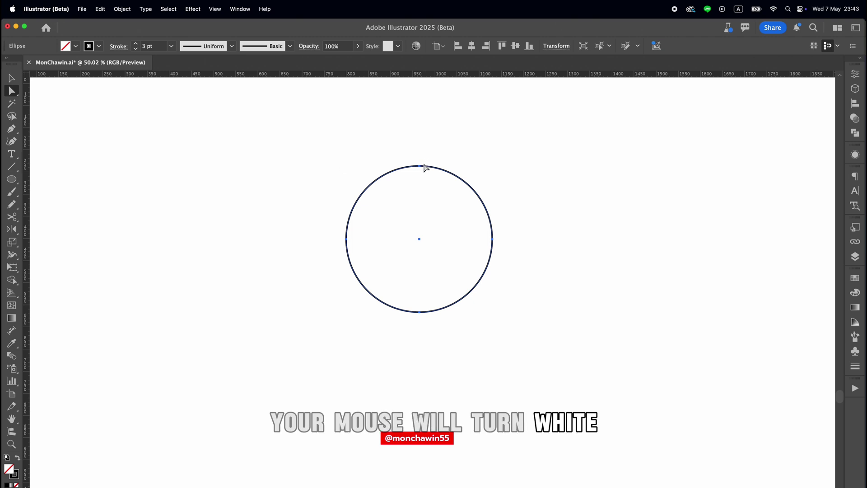
left_click(462, 181)
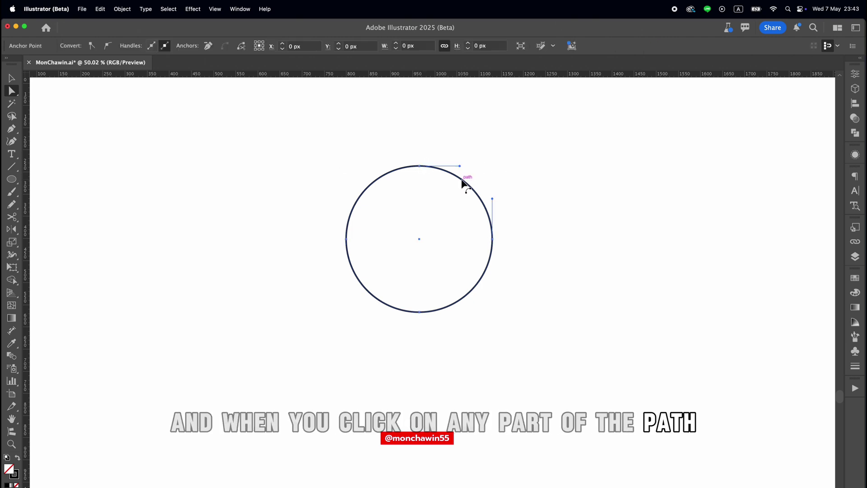
left_click(478, 169)
left_click(420, 167)
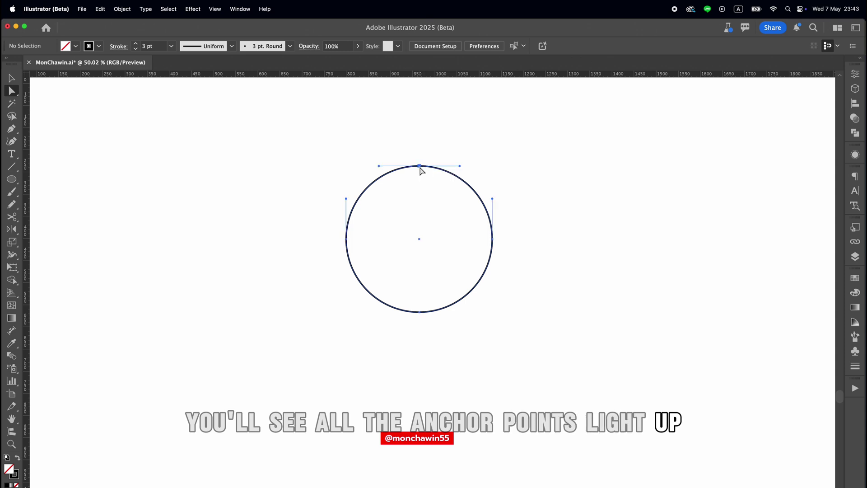
left_click(347, 240)
left_click(316, 237)
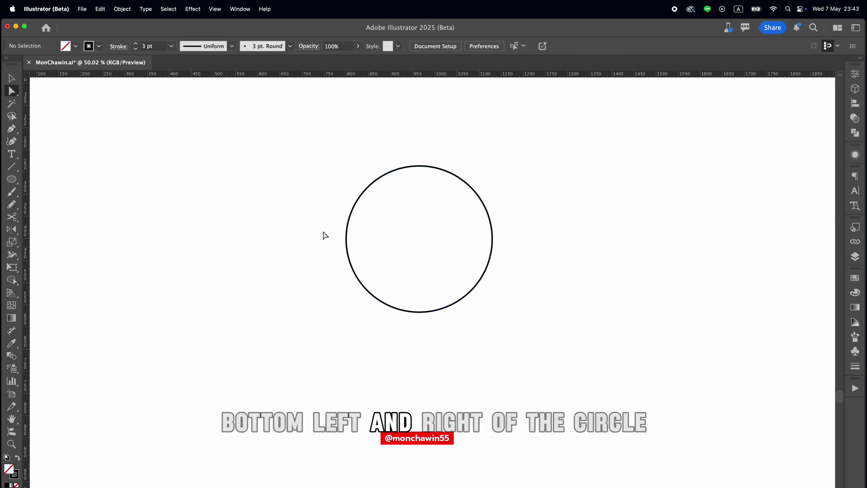
Reshape the circle by pulling the left anchor's upper direction handle outward and slightly down with the Direct Selection tool.
left_click(408, 167)
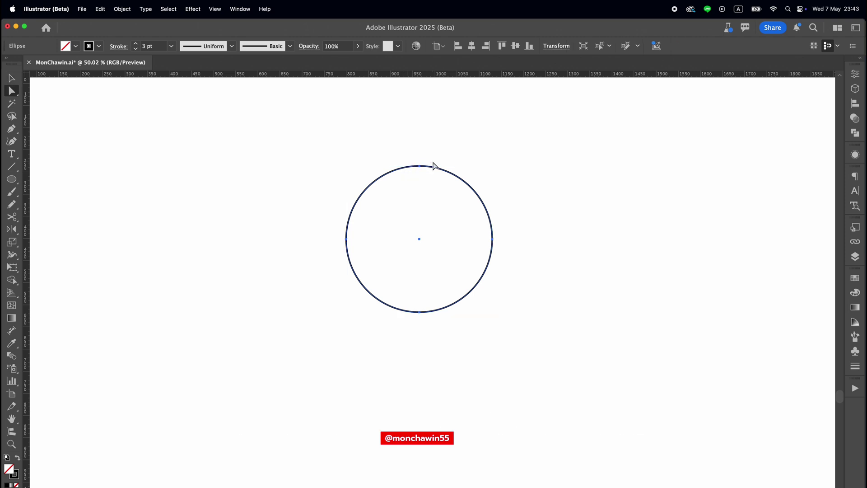
left_click(420, 167)
left_click(347, 239)
left_click_drag(346, 199, 327, 217)
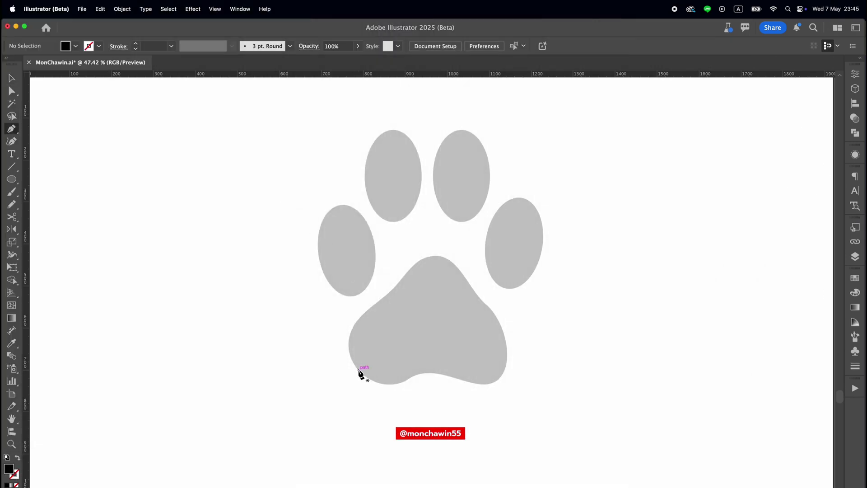
Trace the paw print's large main pad as a closed curved path with a black 1 pt stroke and no fill.
left_click(358, 369)
left_click(18, 459)
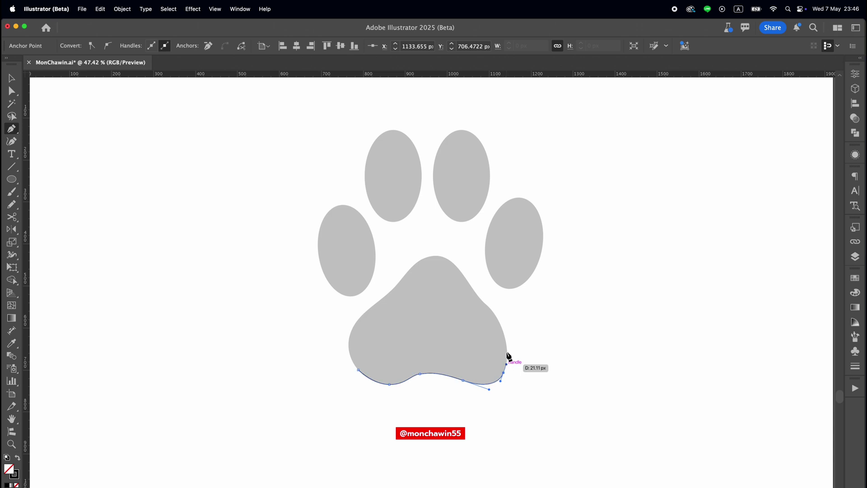
key("super+z")
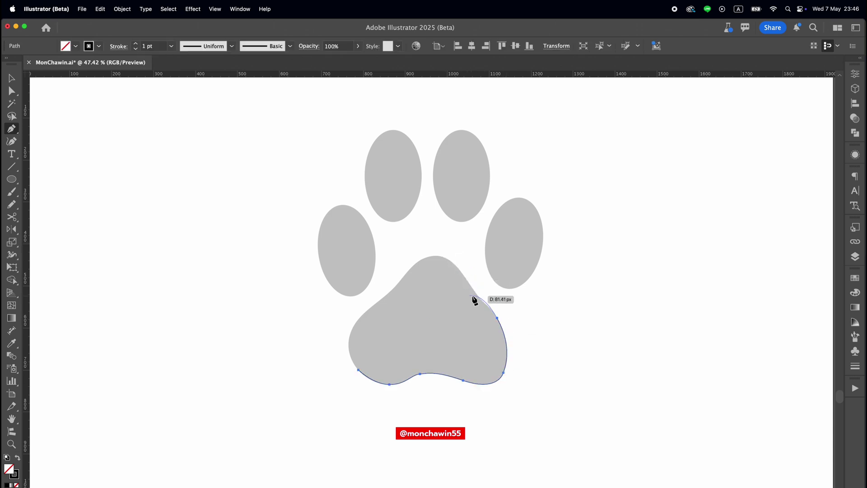
key("super+z")
key("super+z")
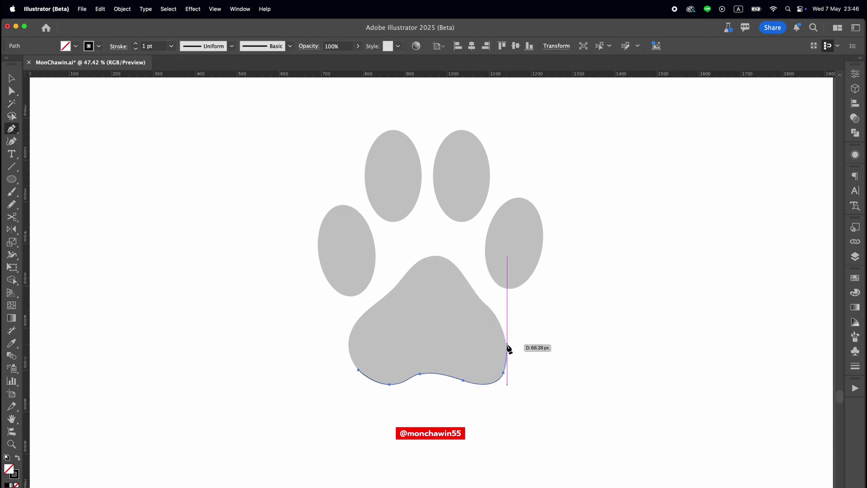
left_click_drag(460, 267, 459, 265)
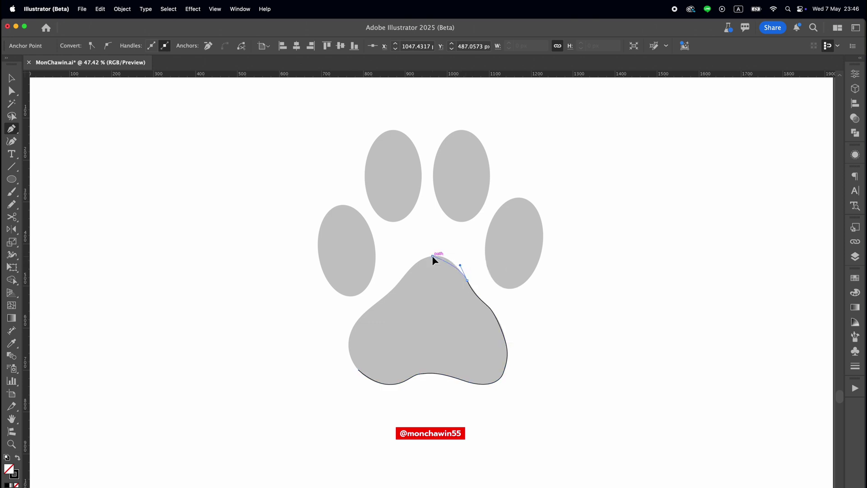
key("super+z")
left_click_drag(382, 298, 375, 304)
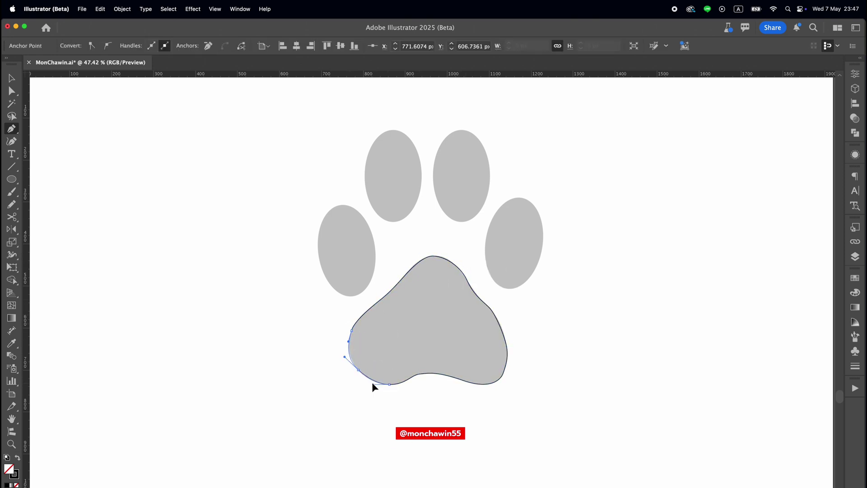
Trace the paw print's right outer and right inner toes as closed curved paths.
left_click(507, 288)
left_click_drag(542, 251, 552, 210)
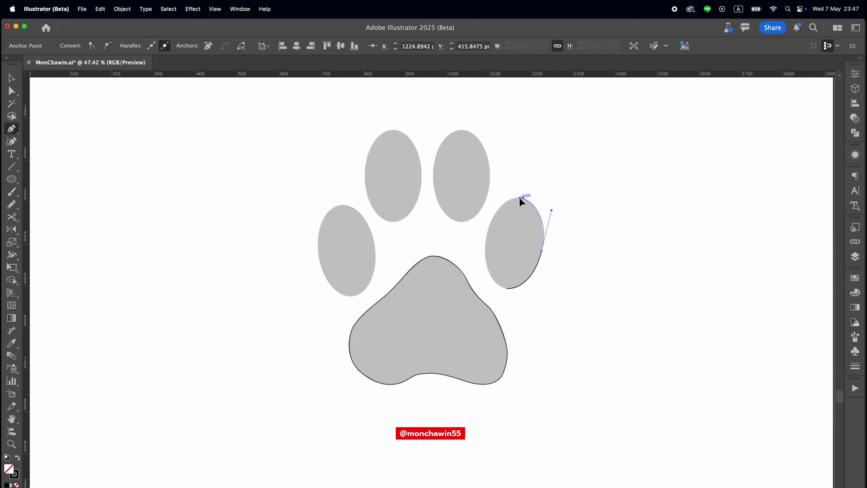
left_click_drag(477, 292, 477, 295)
left_click(461, 221)
left_click_drag(490, 179, 492, 141)
left_click_drag(463, 130, 469, 130)
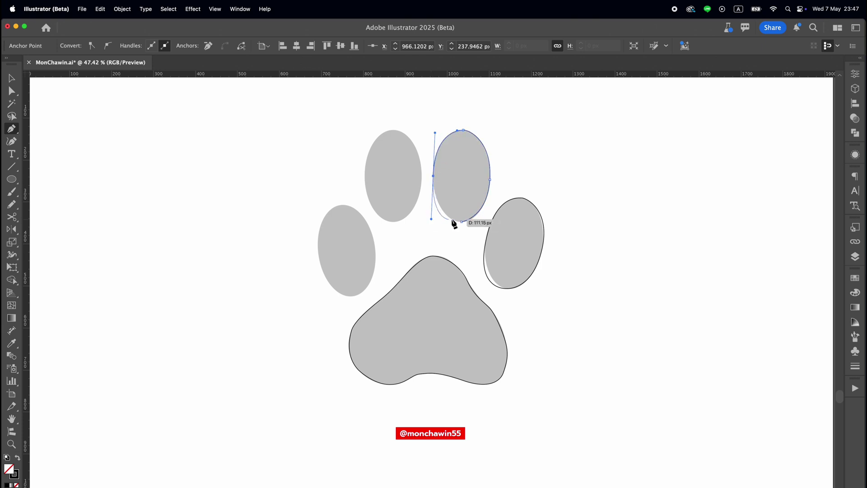
Trace the paw print's left inner and left outer toes as closed curved paths and deselect everything.
left_click_drag(421, 183, 426, 143)
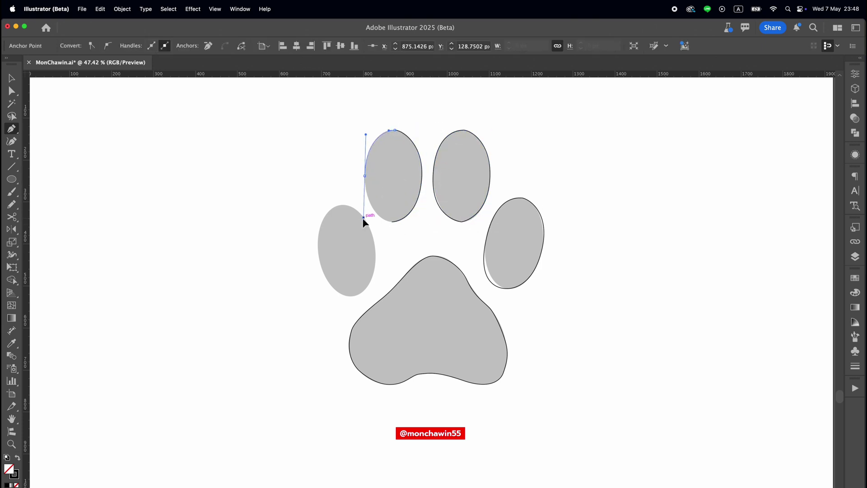
left_click(341, 206)
left_click_drag(375, 244, 382, 289)
left_click_drag(353, 296, 319, 261)
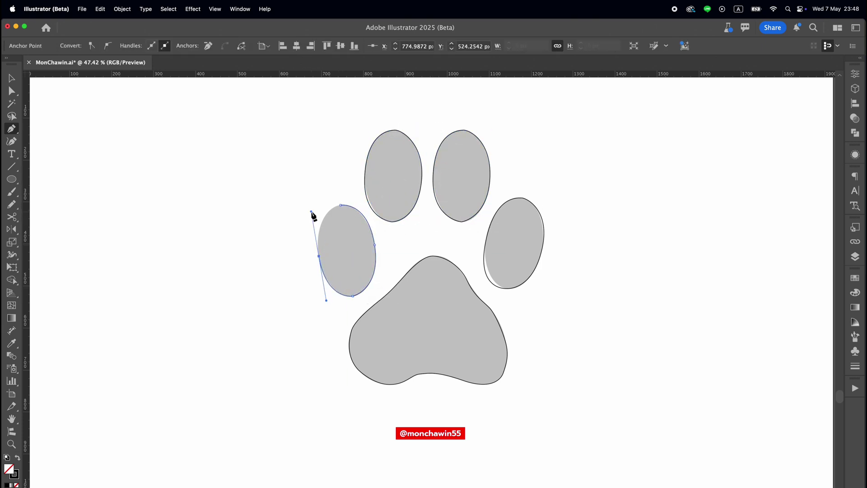
key("v")
key("super+shift+a")
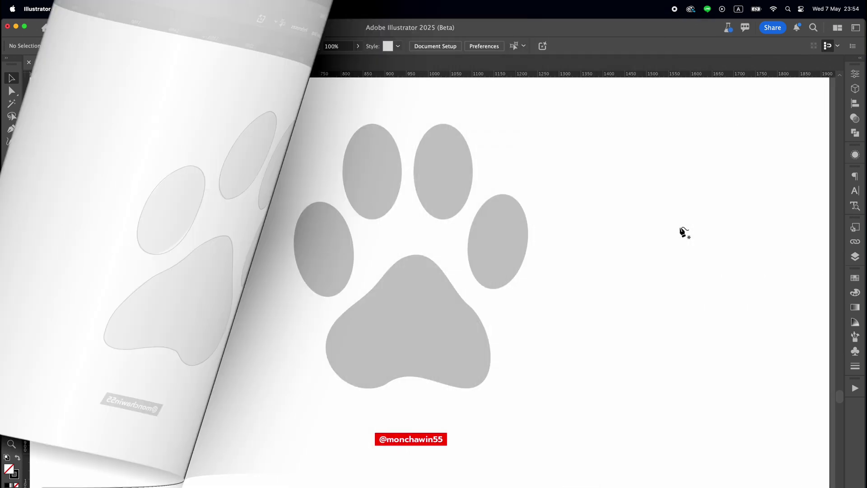
Trace the paw print's left outer toe as a closed smooth path with the Curvature tool.
left_click(12, 129)
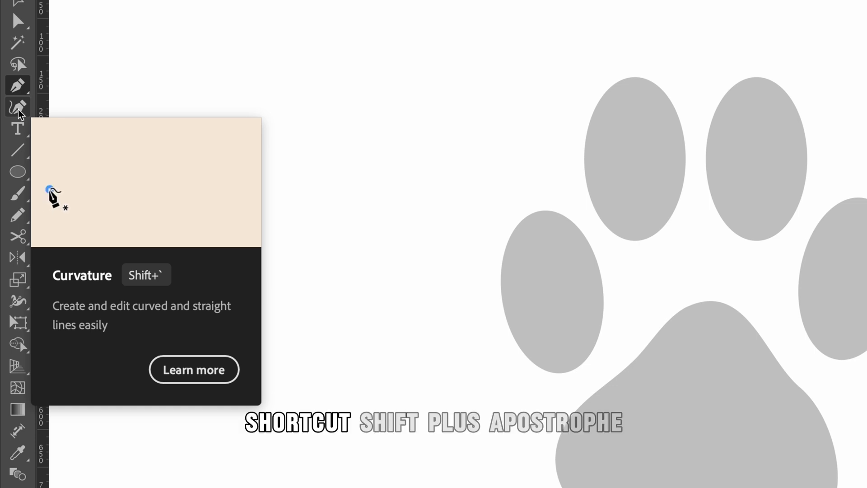
left_click(19, 110)
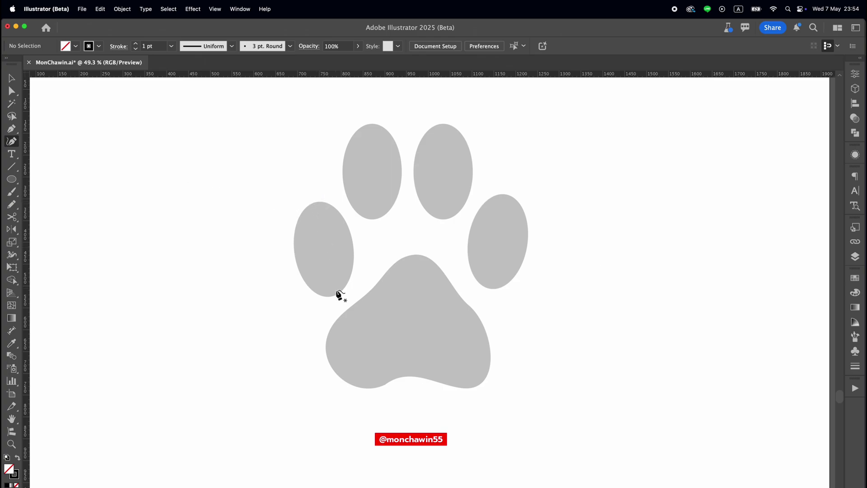
left_click(317, 202)
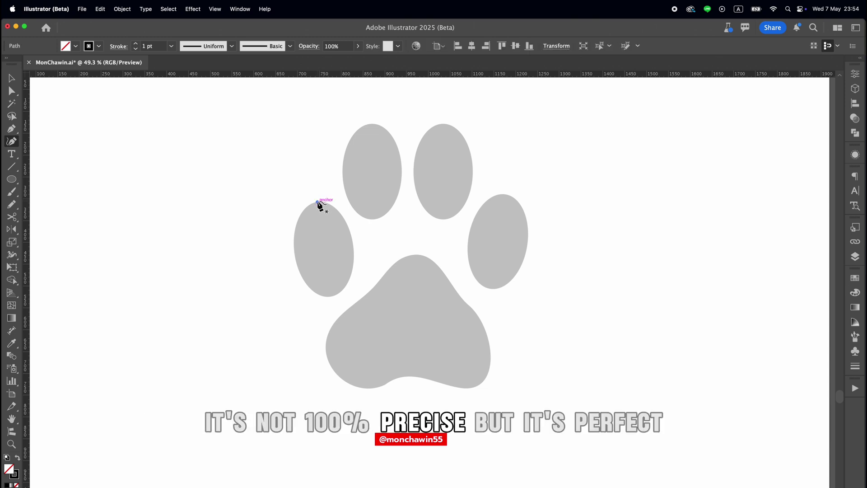
left_click(295, 253)
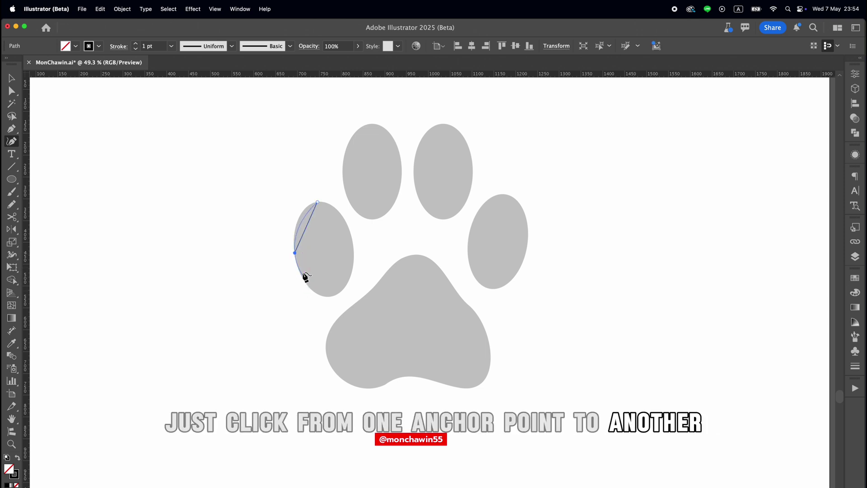
left_click(330, 297)
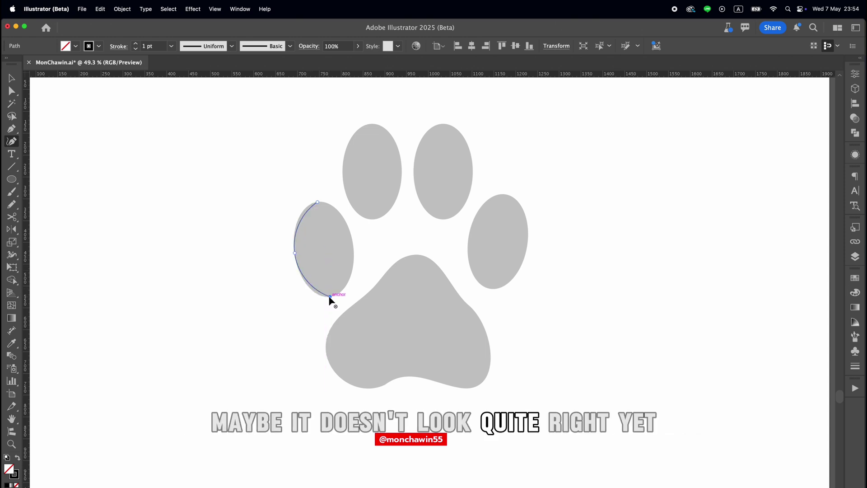
left_click(352, 242)
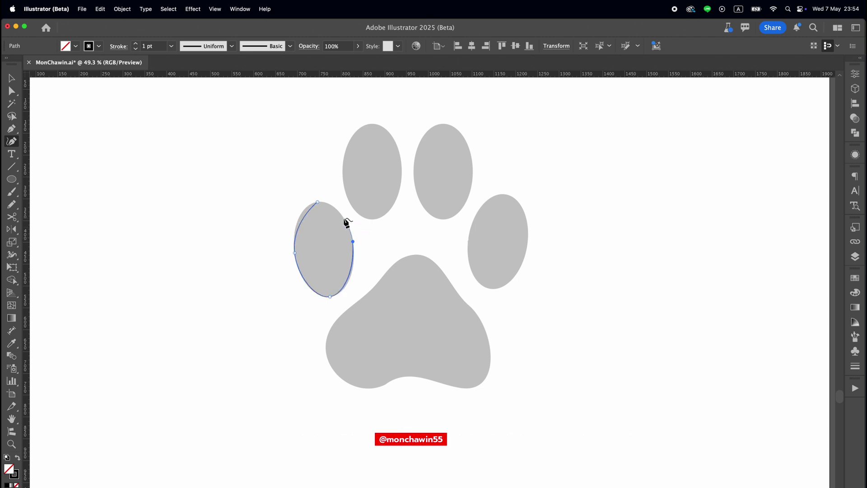
left_click(318, 203)
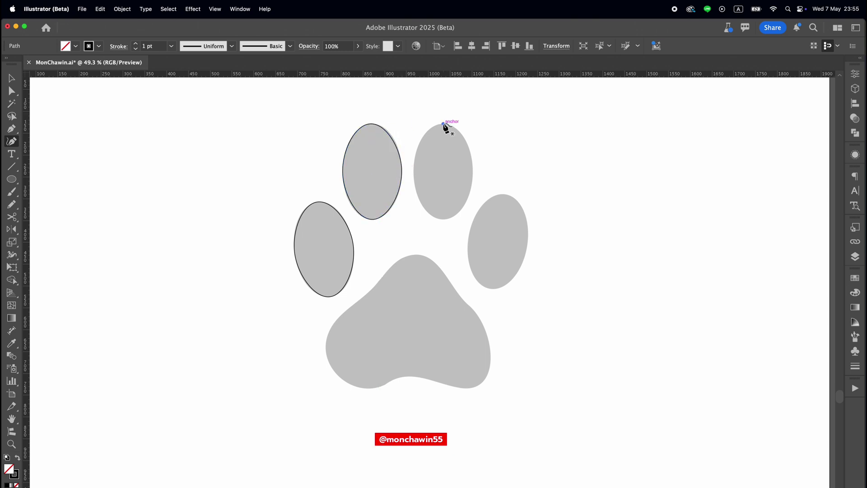
Trace the paw print's right inner toe as a closed path with the Curvature tool and start tracing the right outer toe.
left_click(441, 219)
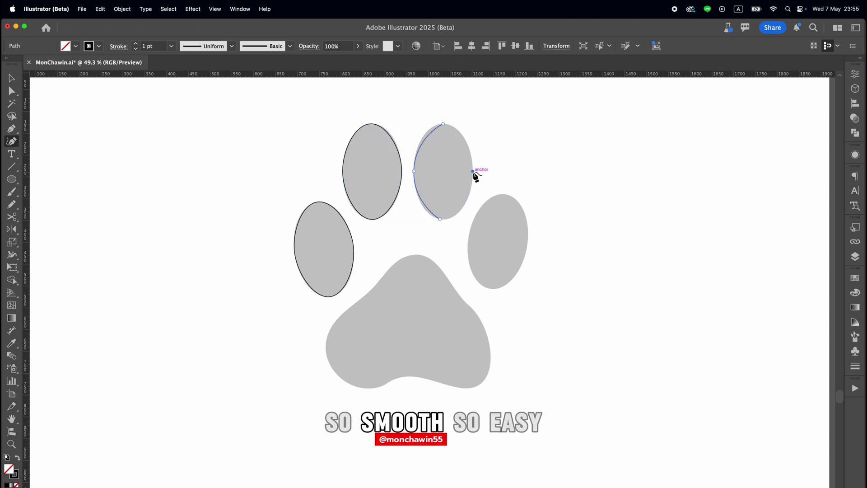
left_click(444, 124)
left_click(469, 239)
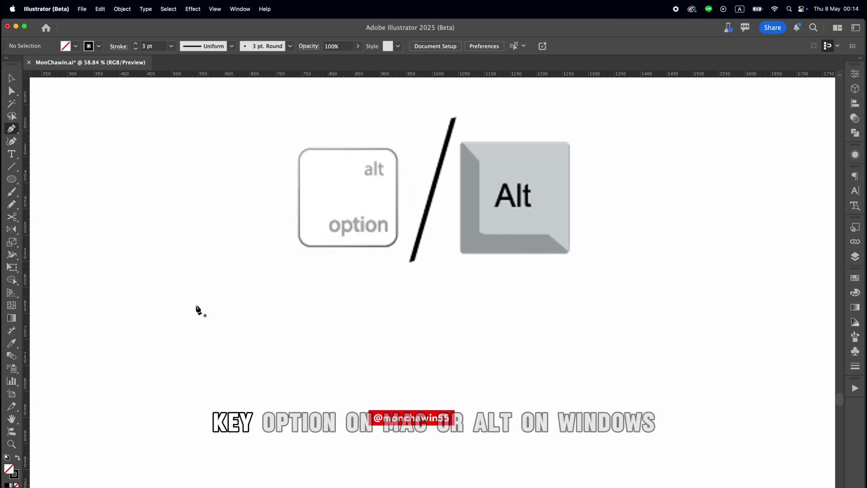
Draw an open curved path with three anchors using the Pen tool, arching over a crest and descending to the right.
left_click(179, 312)
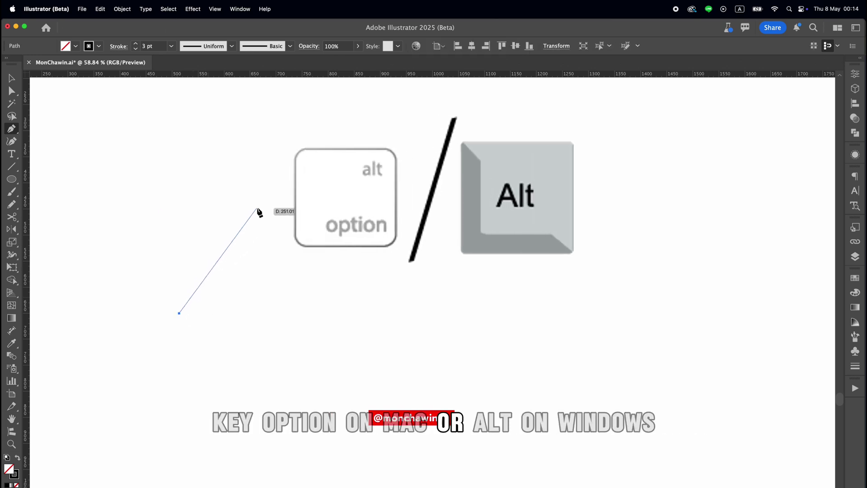
mouse_move(256, 207)
left_mouse_down()
mouse_move(332, 203)
mouse_move(355, 249)
left_mouse_up()
key("alt")
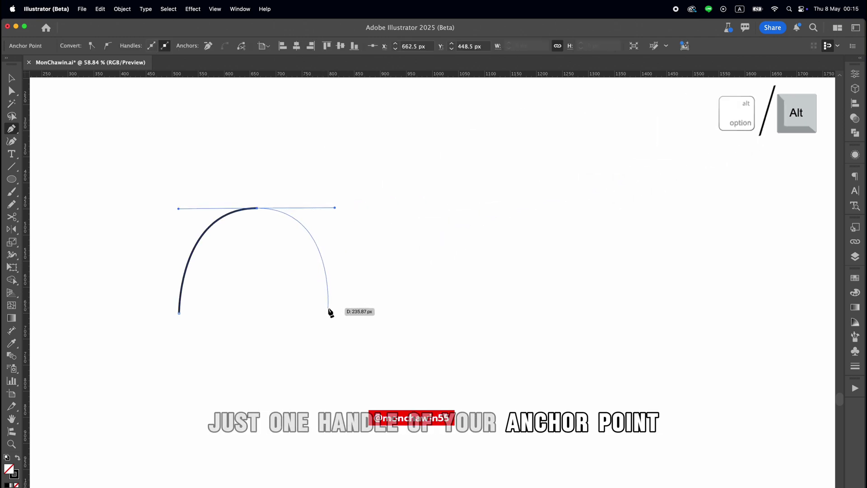
left_click_drag(354, 319, 377, 331)
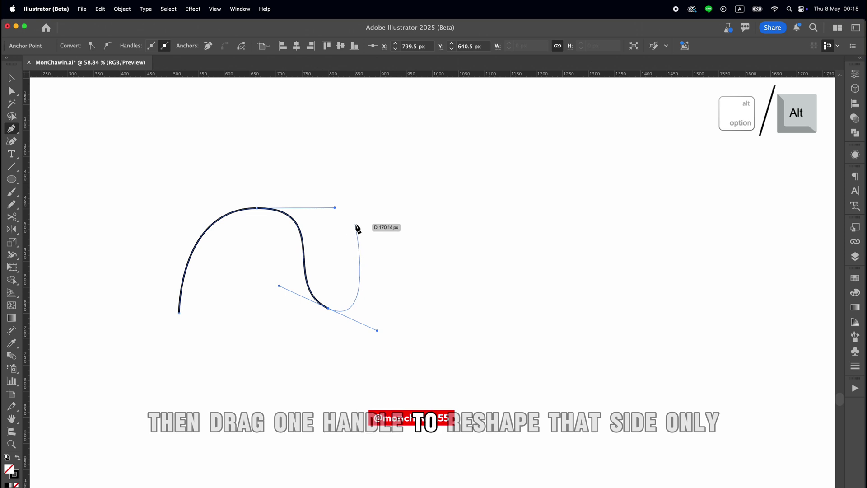
Move only the right handle of the arch's top anchor, and try collapsing that anchor's handles into a sharp corner.
key("alt")
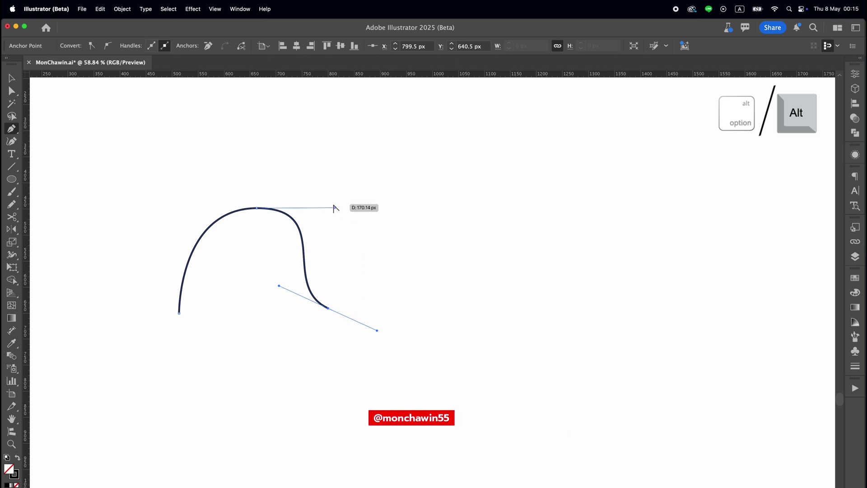
left_click_drag(335, 208, 318, 217)
left_click(257, 210)
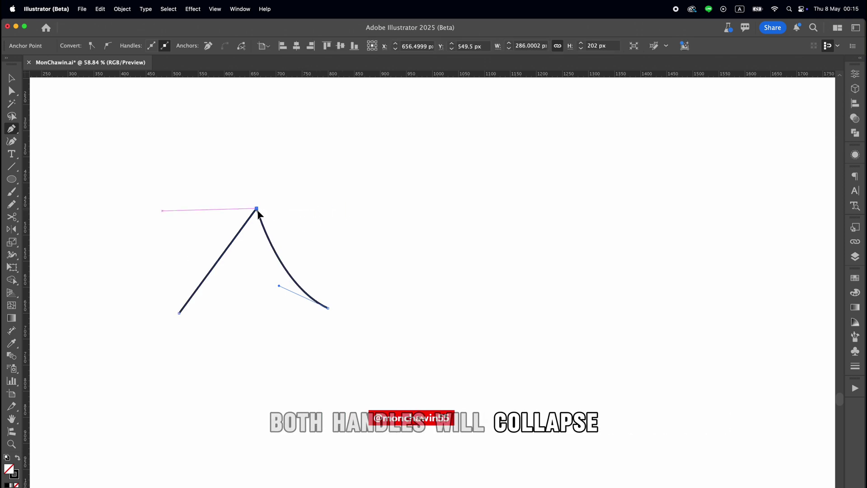
key("super+z")
Adjust the top anchor's right handle once more and undo the edits until the practice arch is removed.
mouse_move(317, 208)
left_mouse_down()
mouse_move(320, 202)
mouse_move(313, 208)
left_mouse_up()
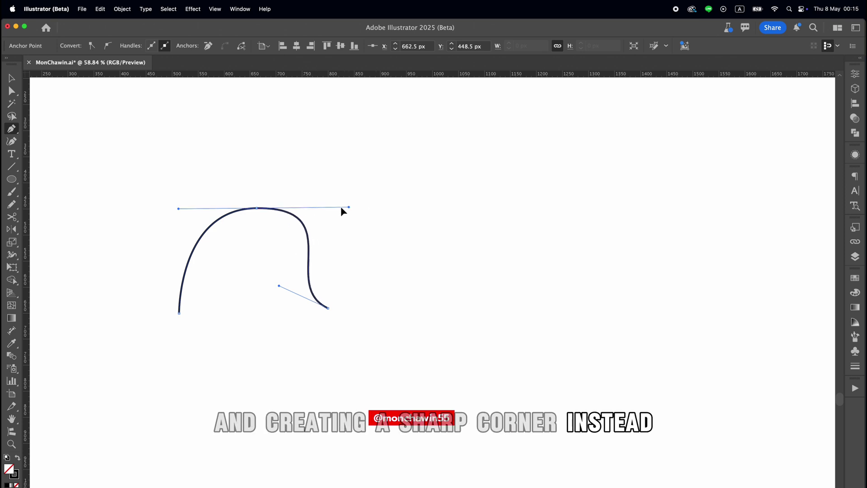
key("super+z")
key("super+z")
key("super+z")
key("super+z")
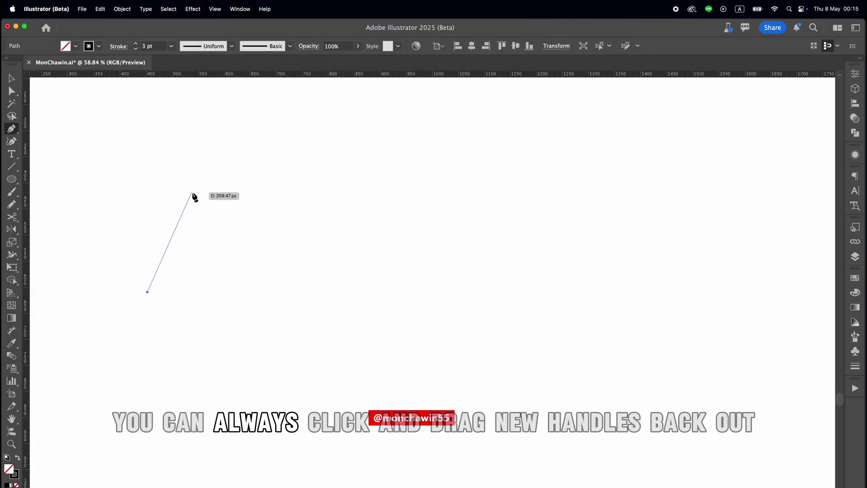
Draw an open wave path with the Pen tool, curving over a crest, through a valley and up to an end anchor.
left_click_drag(204, 191, 254, 196)
left_click_drag(310, 256, 325, 302)
left_click_drag(387, 310, 402, 297)
mouse_move(404, 206)
left_mouse_down()
mouse_move(405, 173)
mouse_move(384, 154)
left_mouse_up()
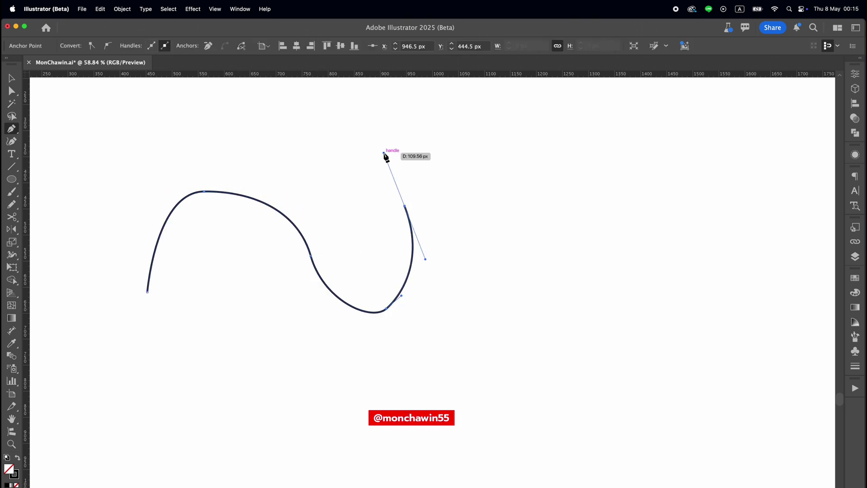
Bend the wave's end anchor's lower handle independently, retract its outgoing handle, and extend the path with two curves up and around from that corner.
left_click_drag(427, 258, 431, 303)
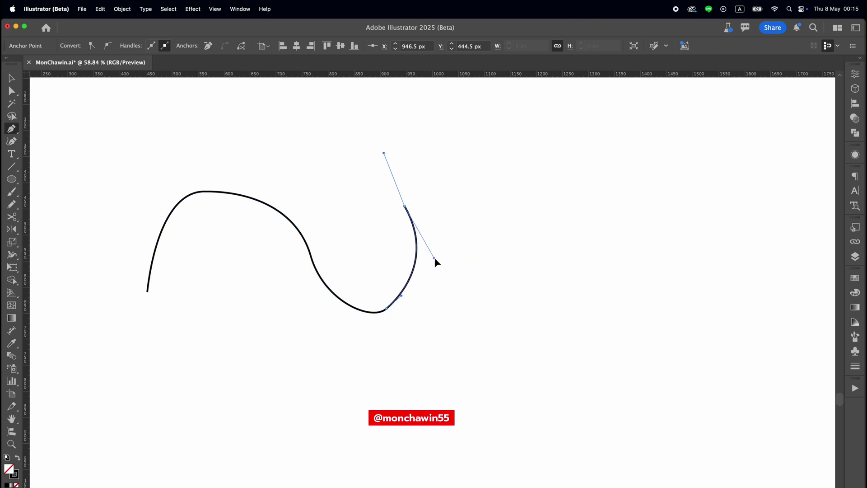
left_click(405, 207)
left_click_drag(496, 167, 404, 147)
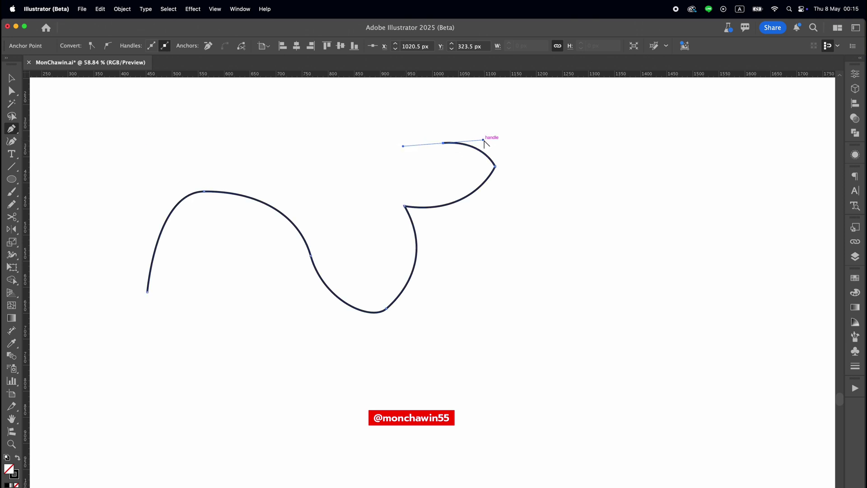
Angle both handles of the end anchor upward, continue the path leftward with three more anchors, and leave it deselected.
left_click_drag(483, 141, 482, 116)
left_click_drag(403, 146, 403, 115)
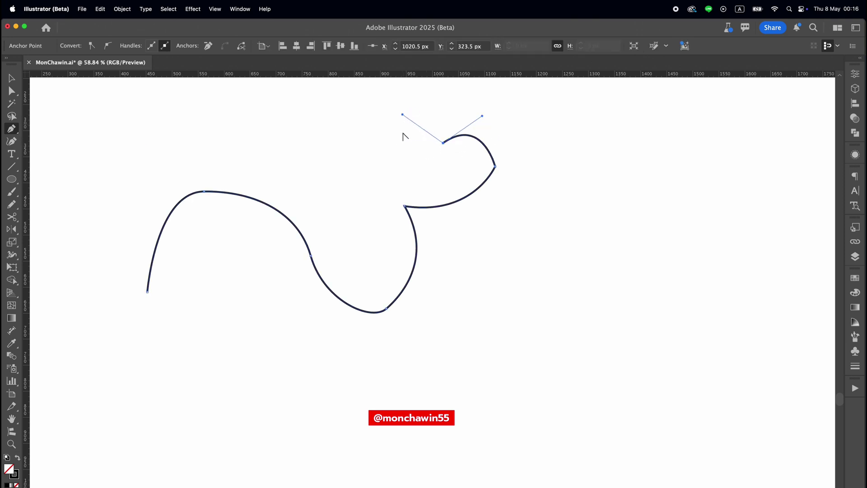
left_click(378, 135)
left_click_drag(389, 150, 336, 115)
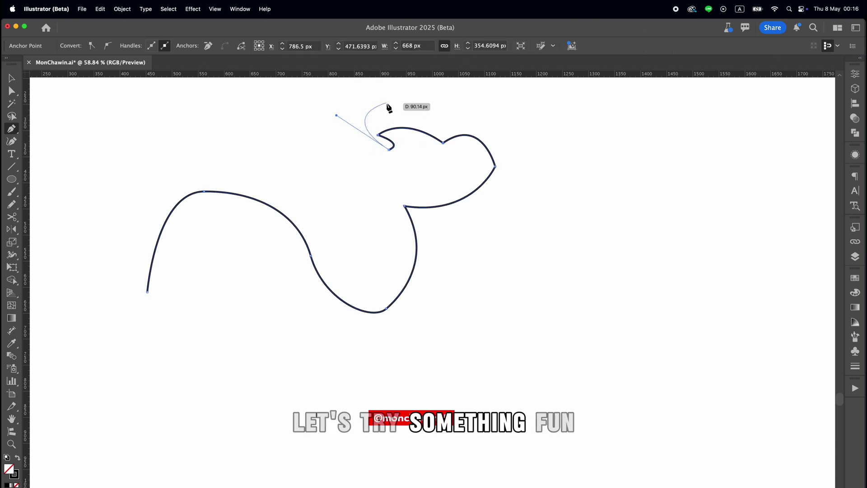
left_click(360, 176)
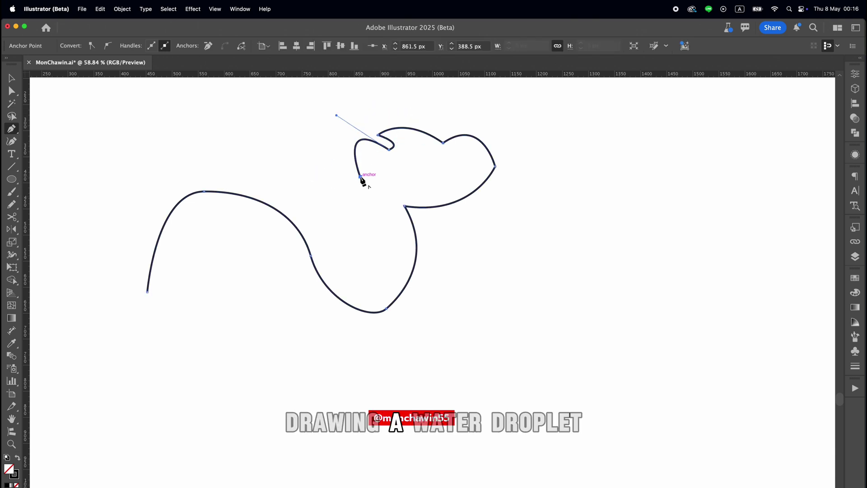
key("v")
left_click(286, 165)
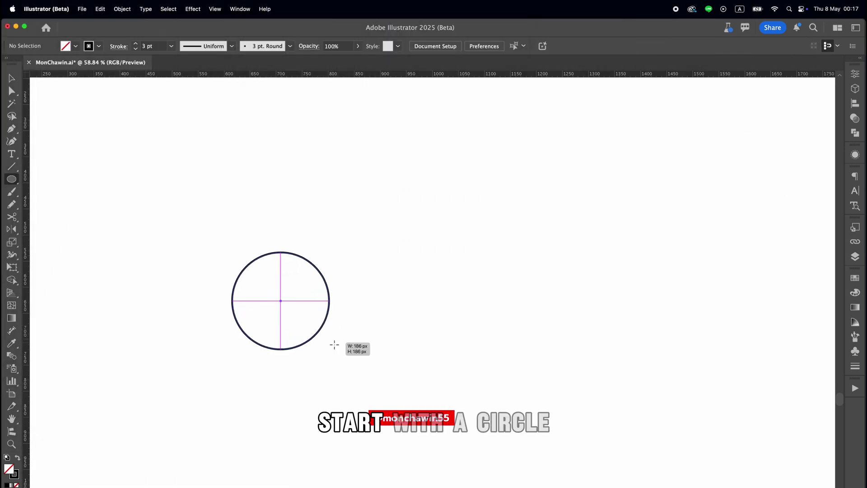
Draw a circle with a 3 pt black stroke and no fill, and pull its top anchor straight up into an egg shape.
left_click_drag(333, 346, 361, 354)
key("a")
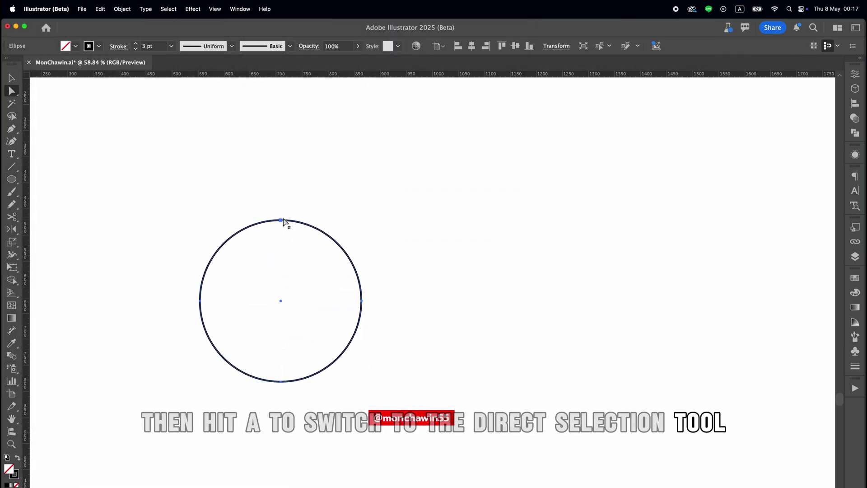
left_click_drag(283, 221, 282, 136)
Duplicate the egg shape to the right of the original at the same height and deselect it.
key("v")
left_click_drag(329, 192, 564, 229)
left_click(557, 215)
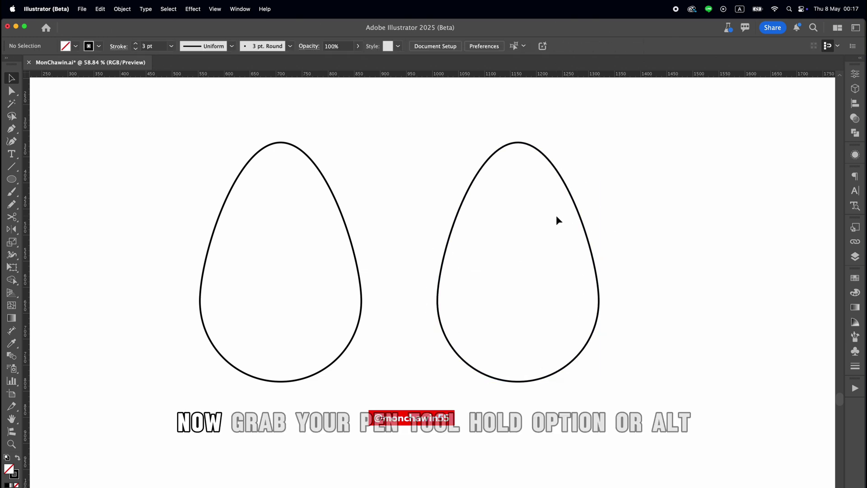
Convert the right egg's top anchor into a sharp corner with the Pen tool to form a teardrop.
left_click(535, 151)
left_click(316, 168)
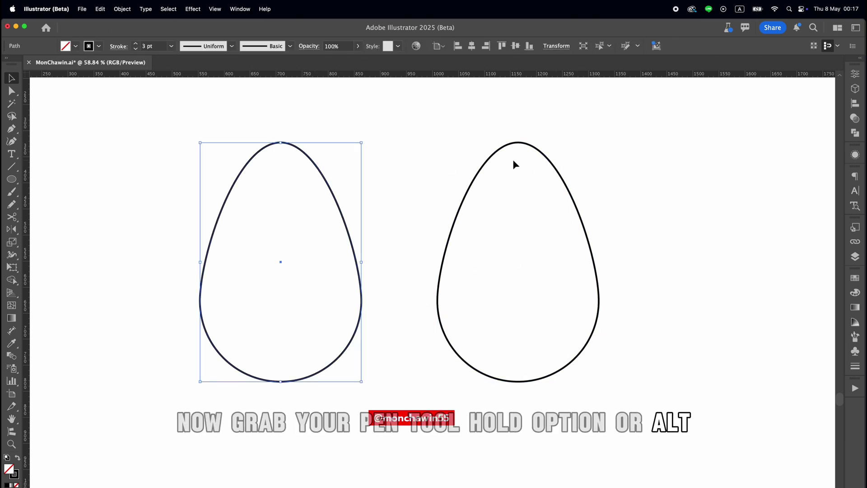
left_click(518, 145)
key("shift+c")
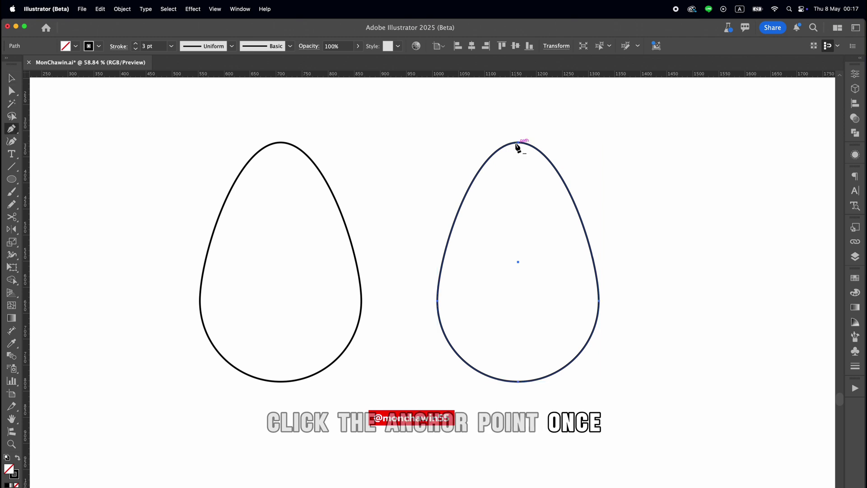
left_click(518, 143)
key("v")
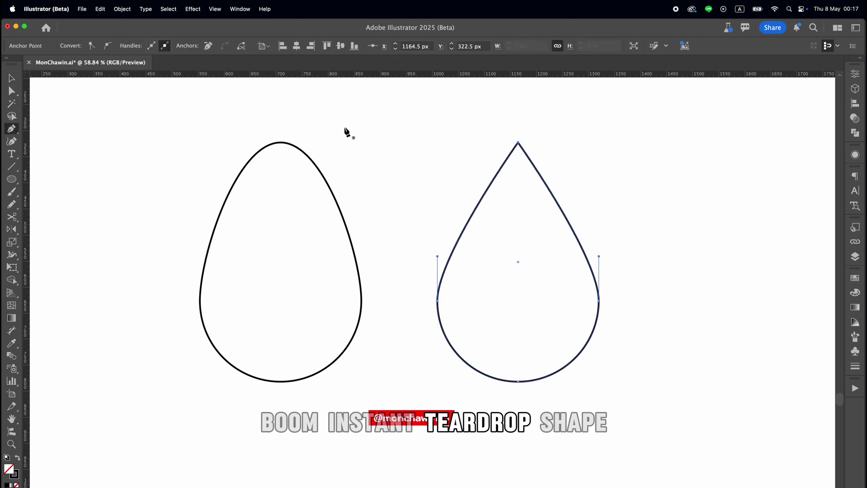
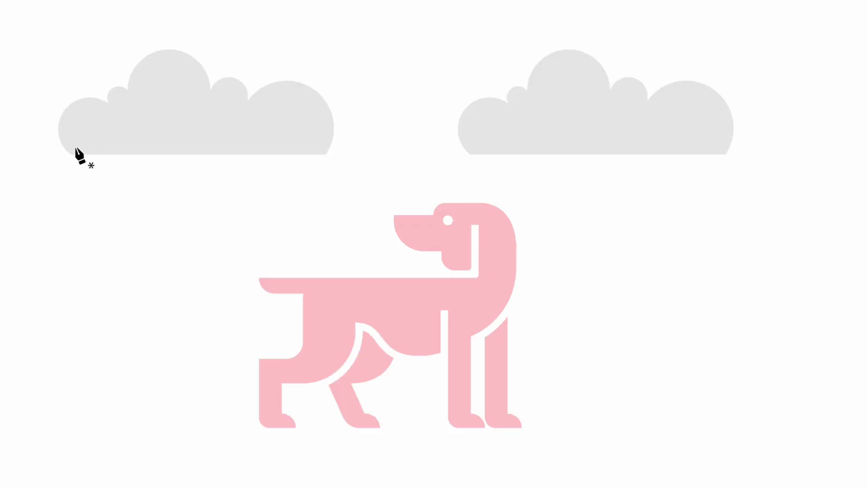
Trace the left cloud's leftmost lobe with curved Pen segments, from its lower-left corner to the notch beside the first small bump.
left_click(70, 154)
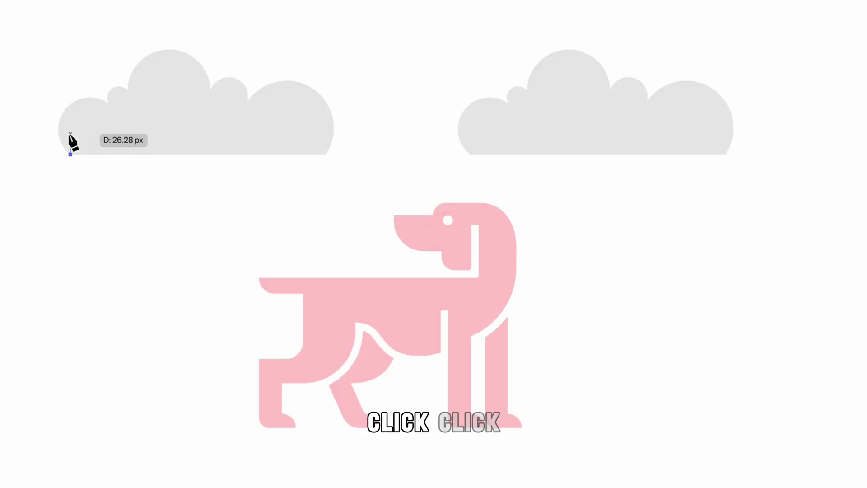
left_click(61, 116)
left_click_drag(64, 103, 67, 90)
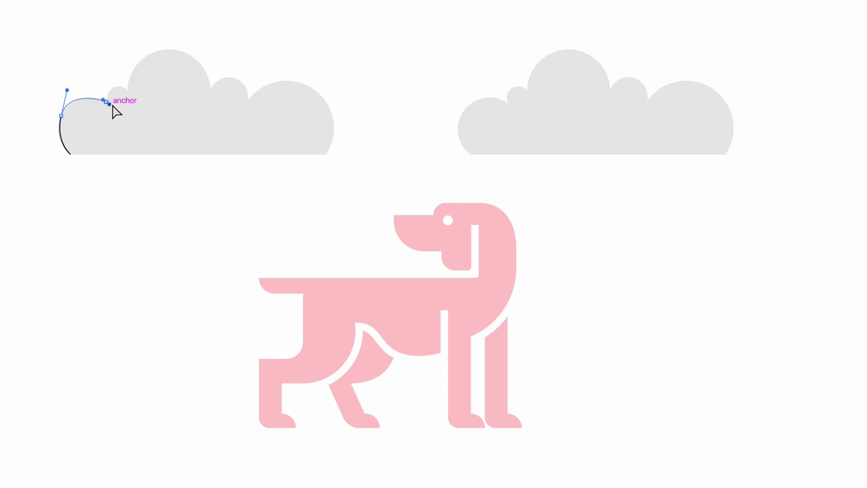
left_click_drag(113, 113, 112, 110)
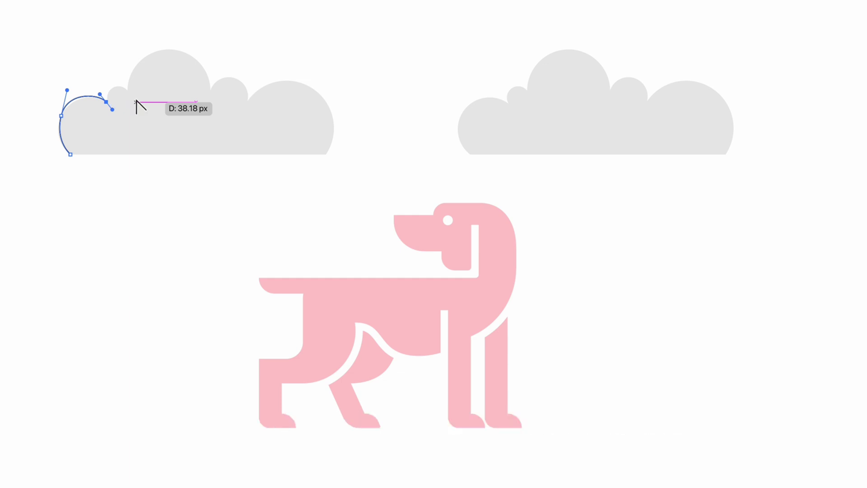
Continue tracing the left cloud by bending the notch handle upward, then outlining the small bump, large central lobe and next bump.
left_click_drag(113, 110, 106, 83)
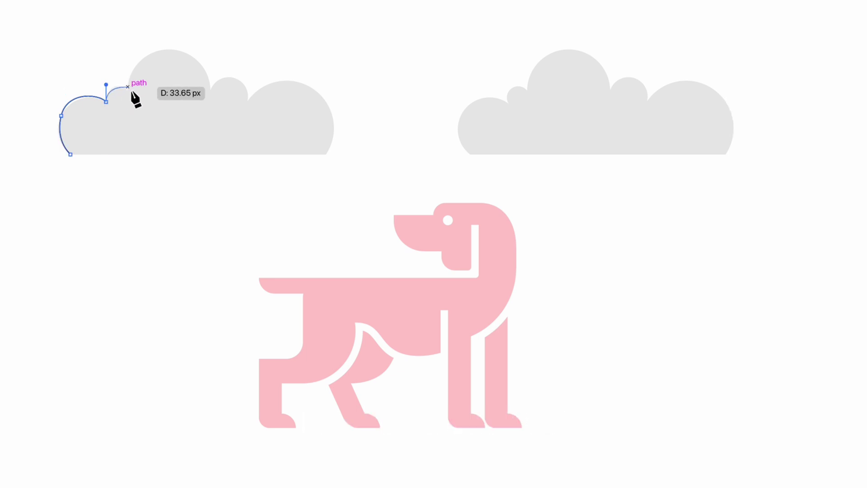
key("ctrl+z")
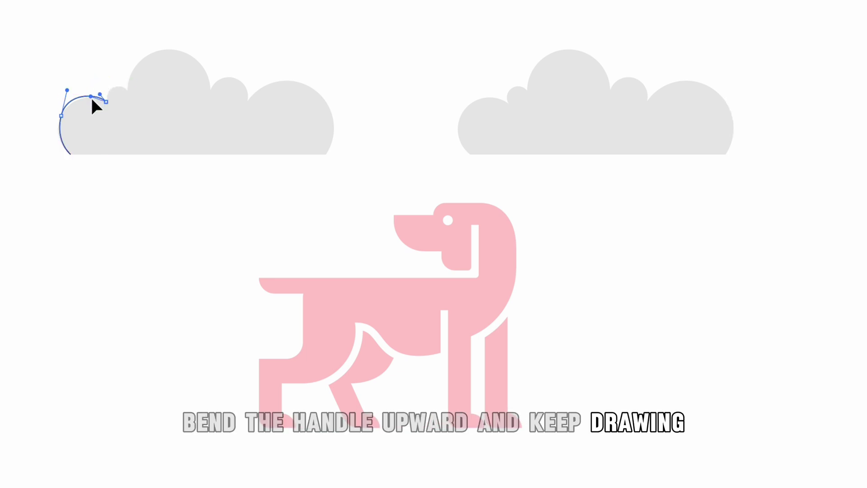
left_click_drag(106, 102, 251, 83)
left_click(211, 91)
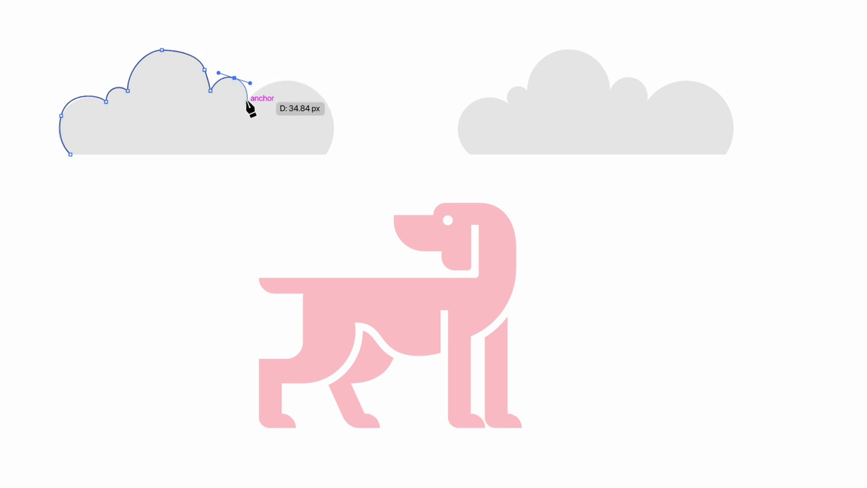
left_click(247, 102)
Trace the left cloud's rightmost lobe, remove the lower-right anchor's outgoing handle, close the path along the flat base and deselect it.
left_click(303, 84)
left_click_drag(332, 94, 337, 93)
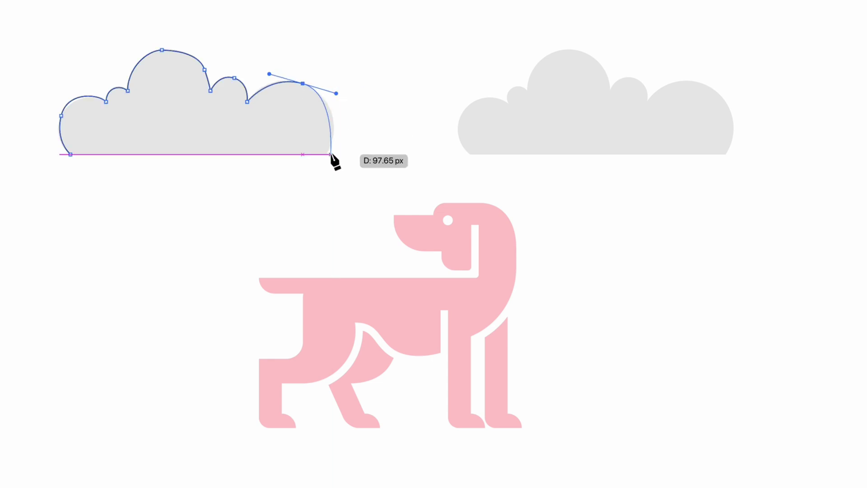
left_click_drag(326, 154, 313, 179)
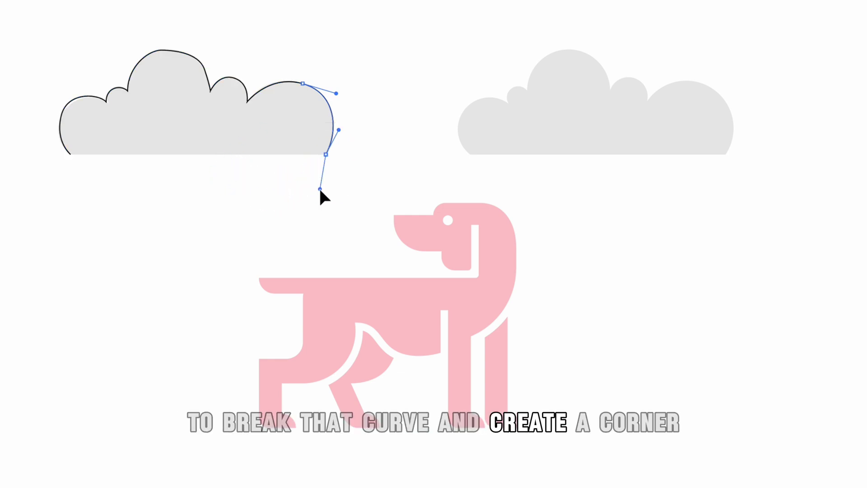
left_click(326, 154)
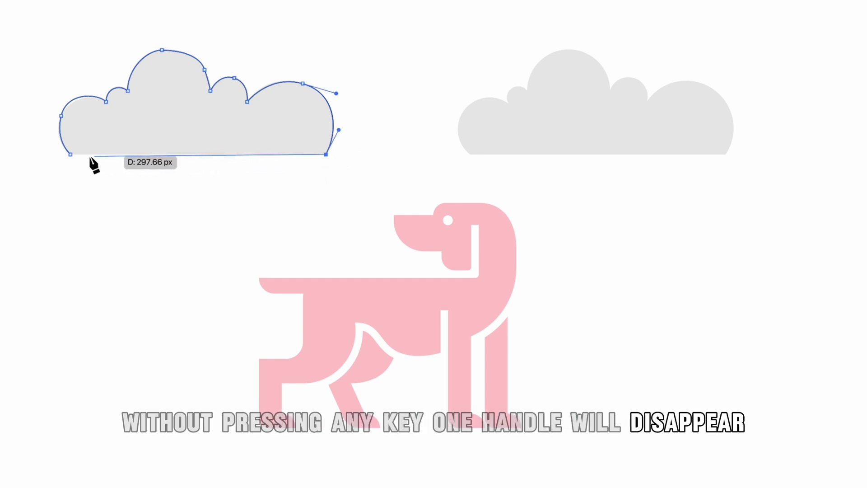
left_click(70, 154)
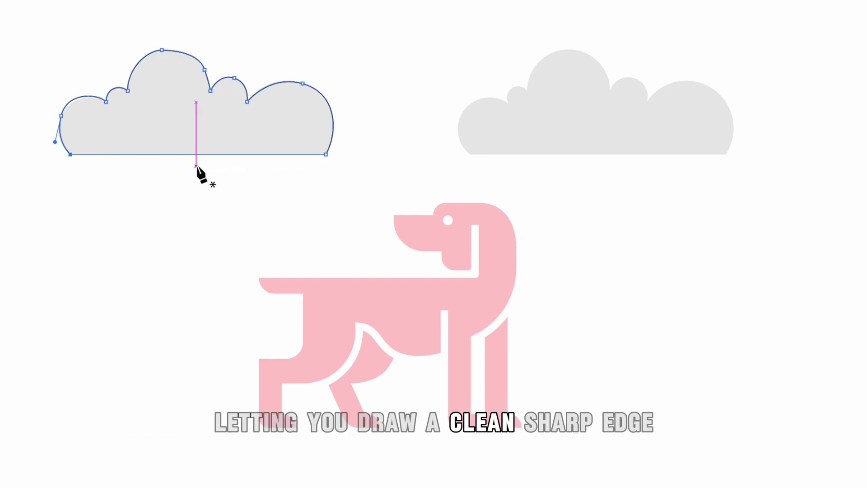
key("v")
left_click(274, 221)
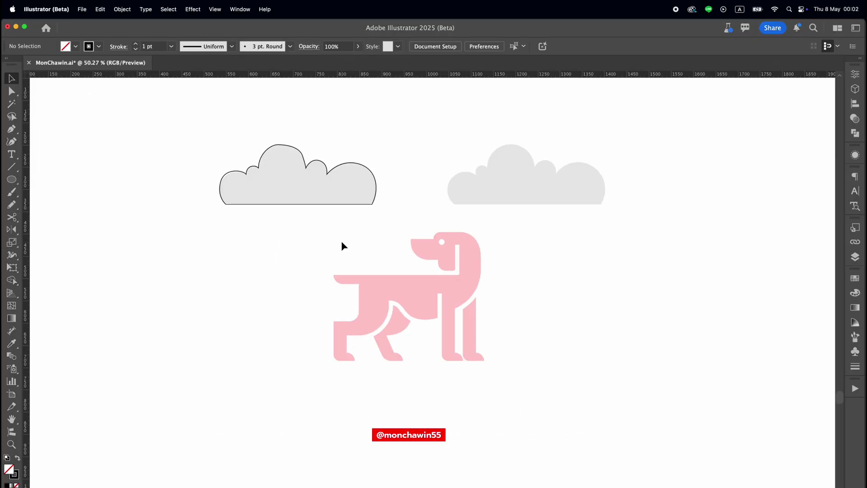
scroll(256, 185, "up", 6)
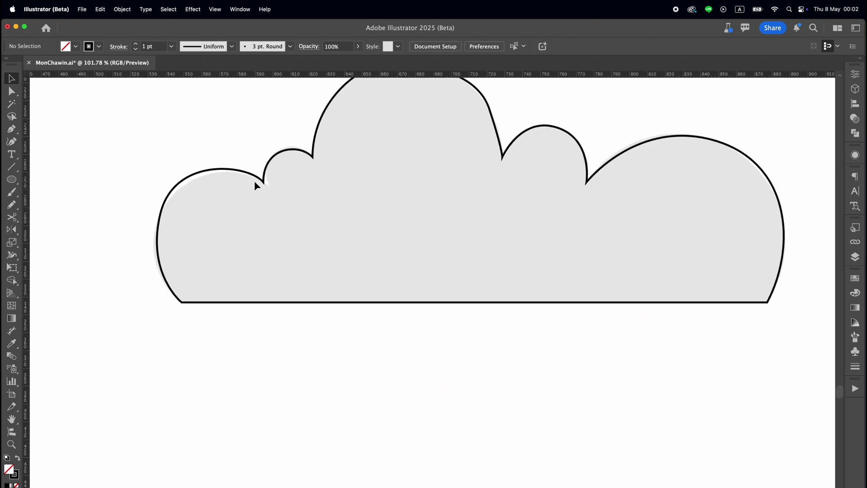
scroll(388, 164, "down", 4)
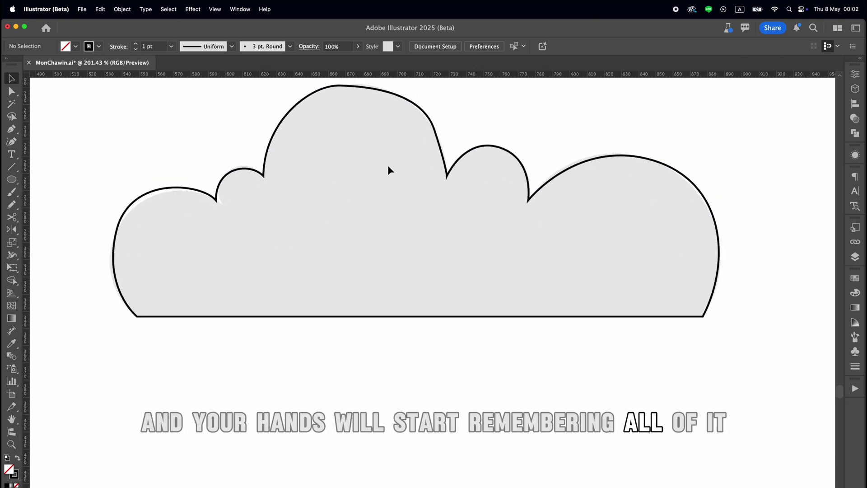
scroll(500, 178, "down", 8)
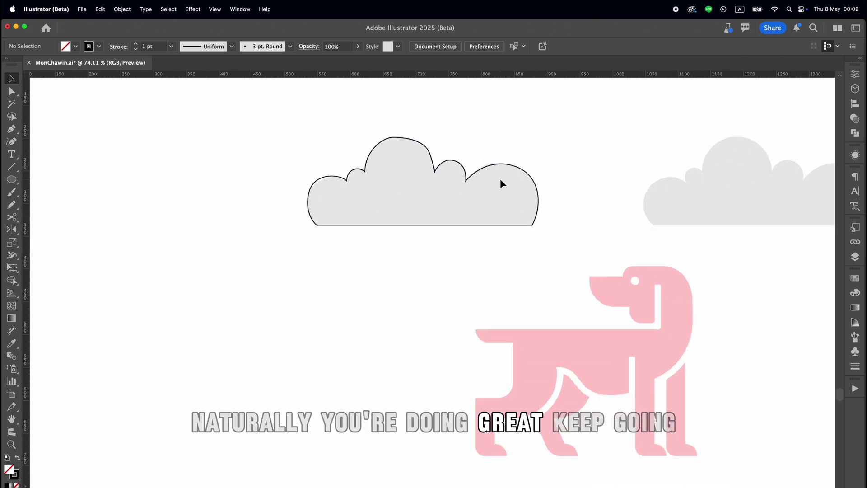
scroll(500, 178, "down", 2)
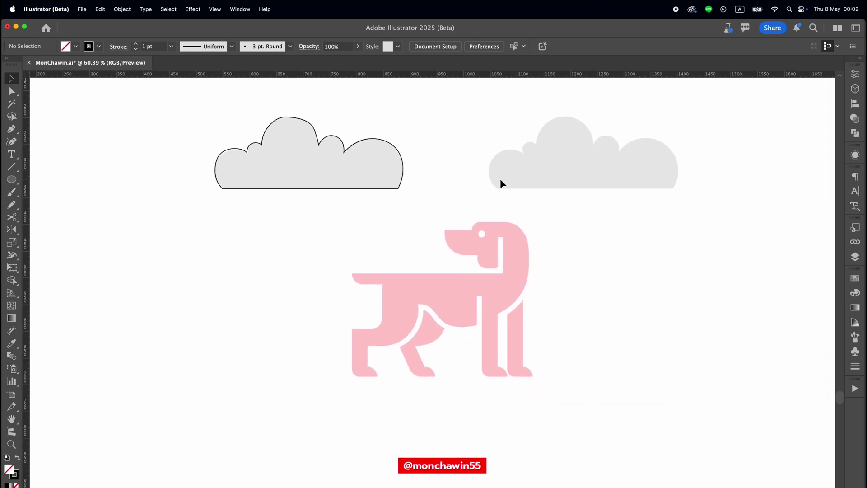
Activate the Quick Pen tool, move its floating controls above the gap between the clouds, and view its extra options.
left_click(12, 130)
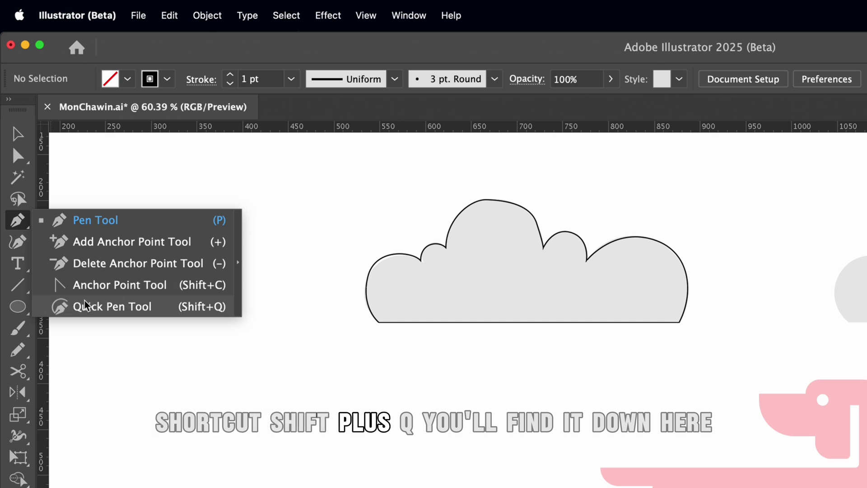
left_click(136, 314)
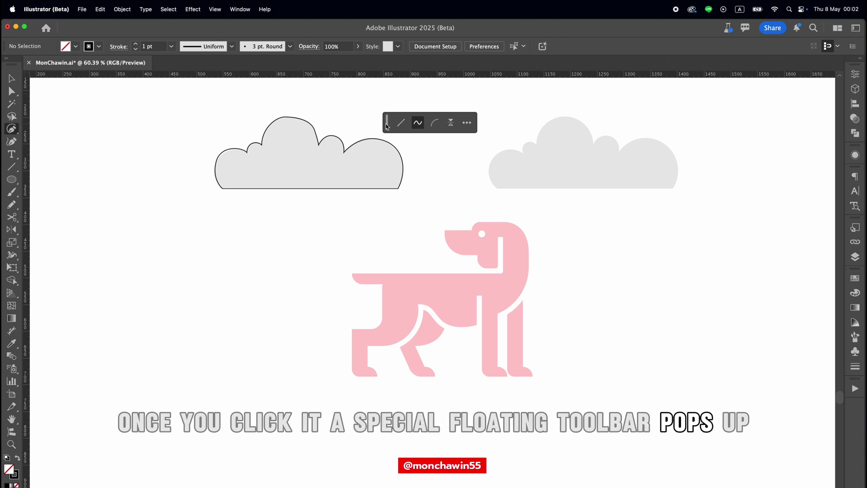
left_click_drag(386, 126, 421, 106)
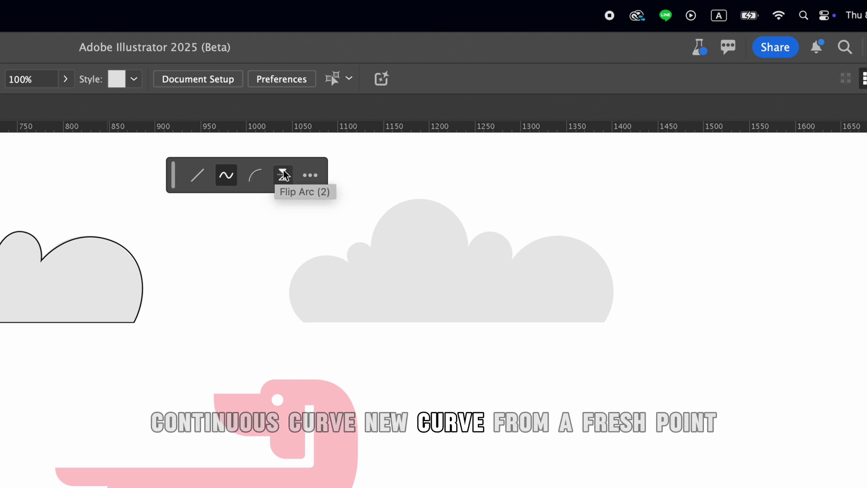
left_click(310, 176)
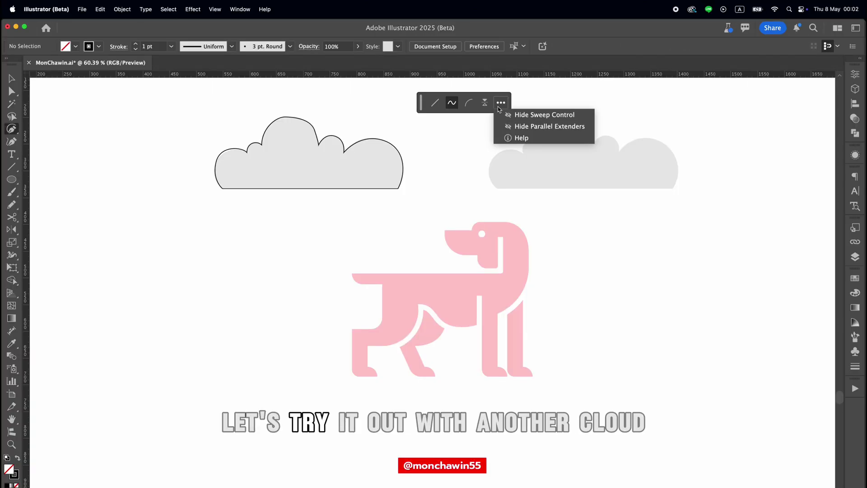
left_click(310, 175)
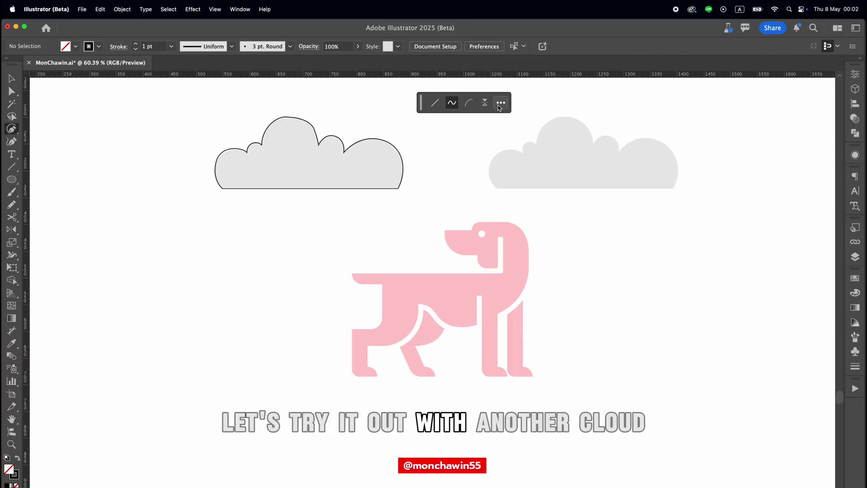
Trace the right cloud with the Quick Pen tool, using arcs for its five lobes and a straight segment along the base.
scroll(309, 189, "right", 3)
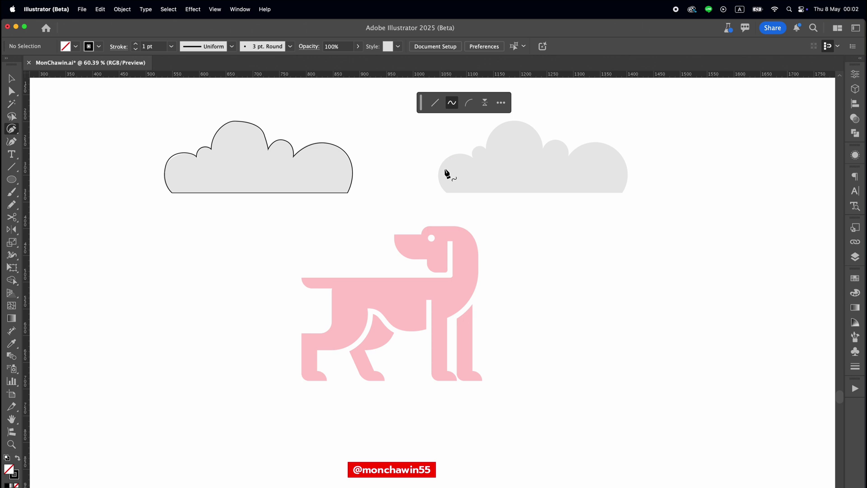
left_click(447, 193)
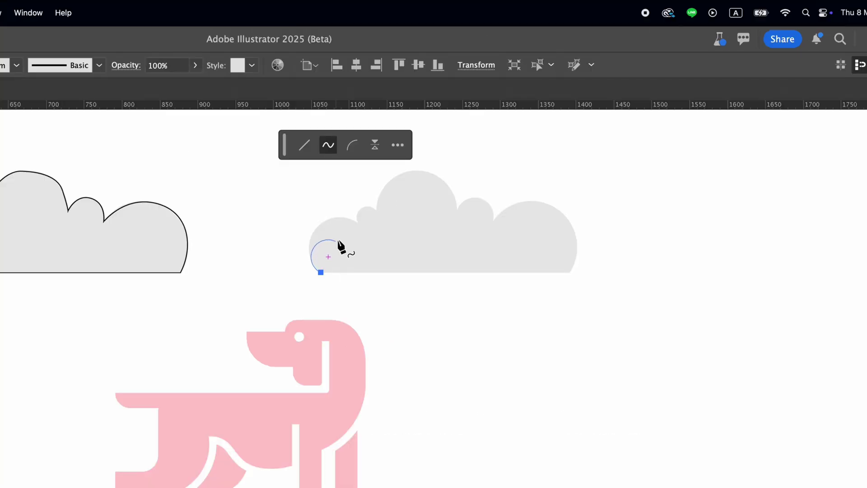
left_click(359, 224)
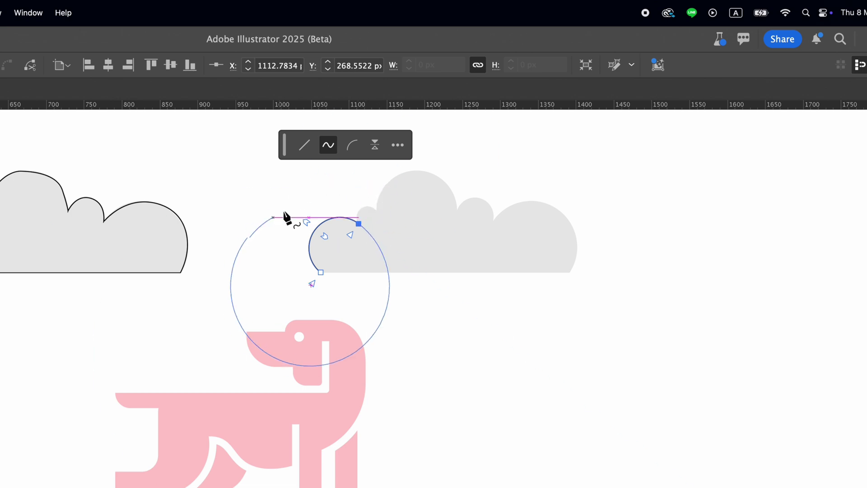
left_click(375, 154)
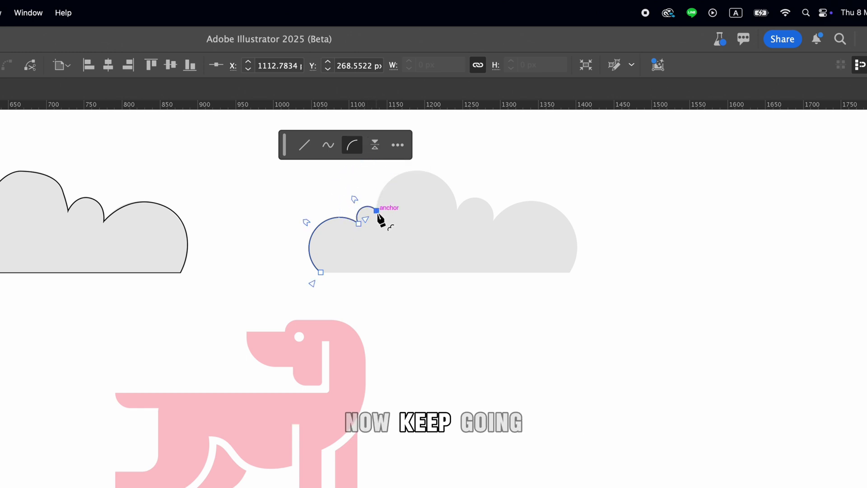
left_click(377, 210)
left_click(457, 210)
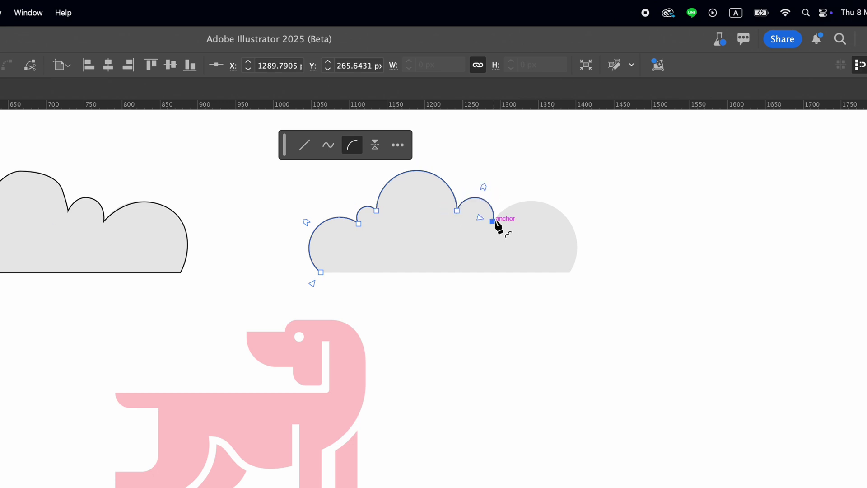
left_click(569, 272)
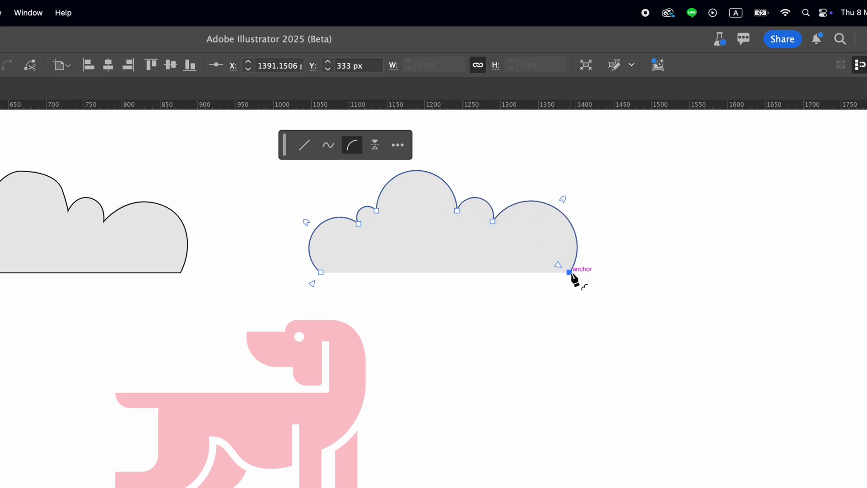
left_click(306, 148)
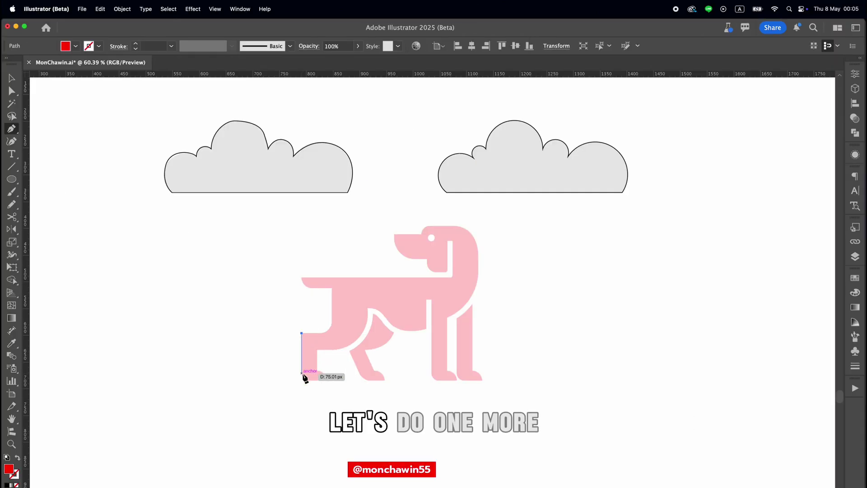
Trace the dog's near hind leg, paw and inner thigh with the Pen tool, using a red stroke and no fill.
left_click(302, 373)
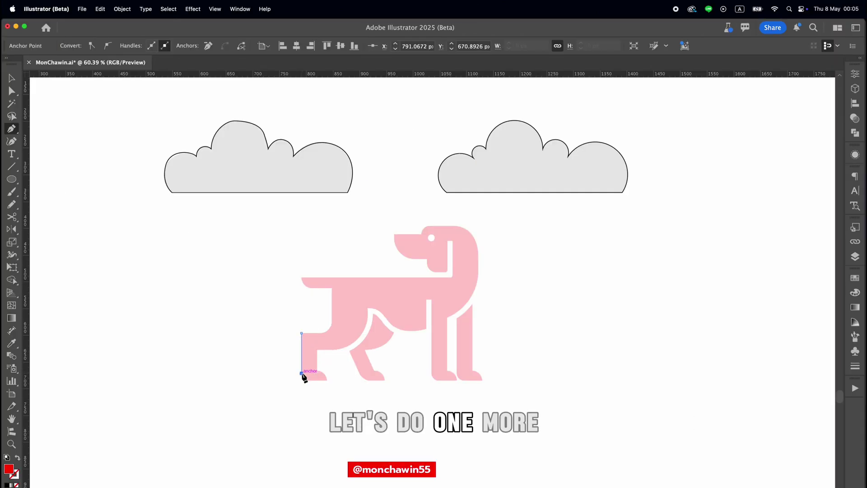
left_click_drag(313, 380, 309, 380)
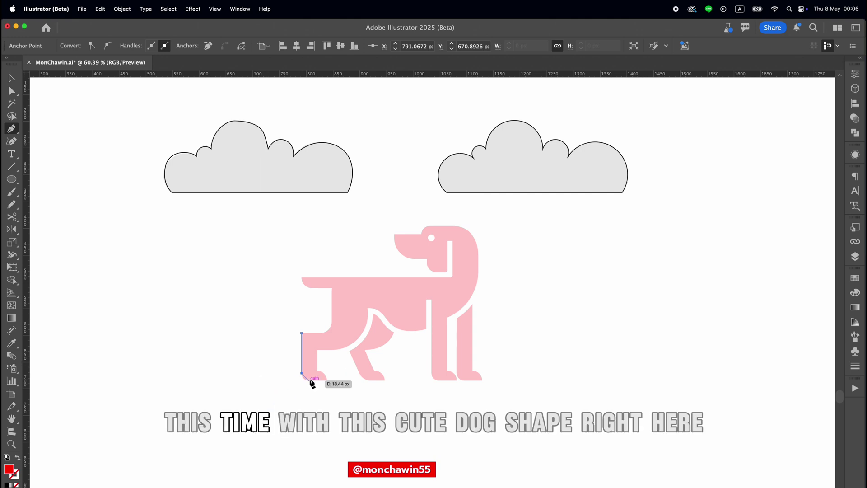
left_click(327, 381)
key("shift+x")
left_click(318, 370)
left_click(318, 350)
left_click_drag(348, 346, 358, 338)
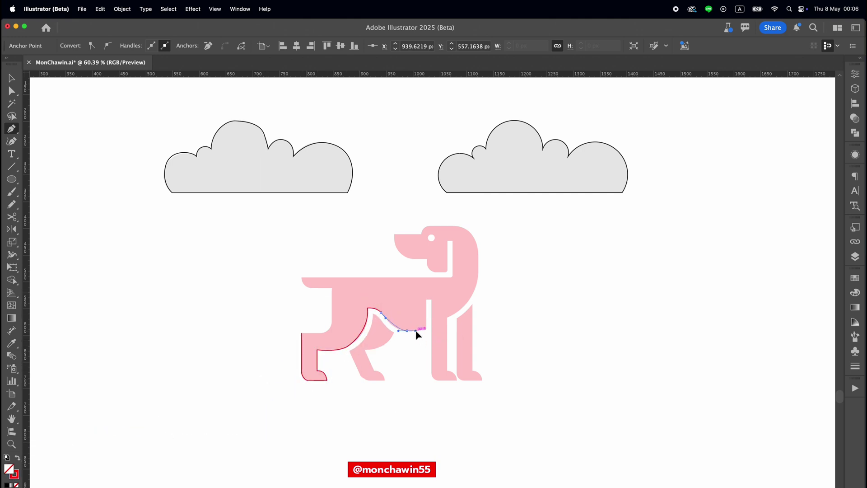
Continue the dog's body outline along the belly and around the near front leg and paw.
left_click(426, 329)
left_click(432, 370)
left_click_drag(438, 380, 445, 380)
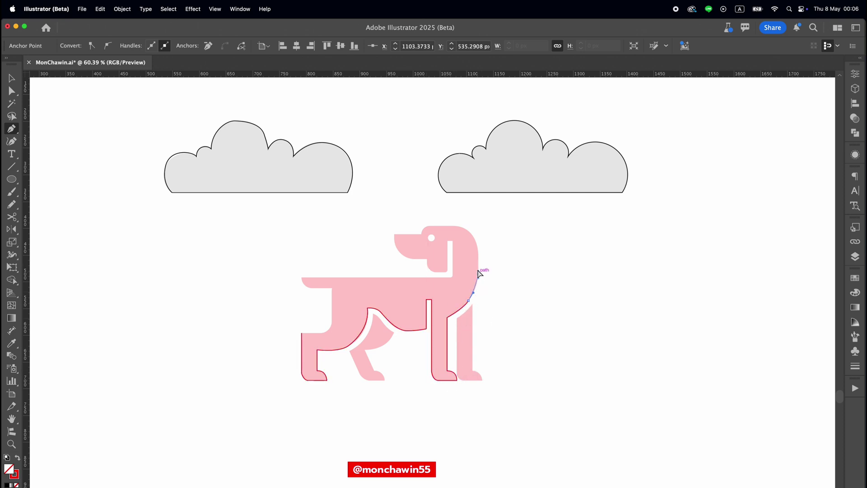
Continue the dog's outline up the neck and around the head, muzzle, hanging ear and narrow slot behind the ear.
left_click(479, 253)
left_click_drag(430, 226, 438, 272)
left_click(427, 259)
left_click(447, 270)
left_click(447, 241)
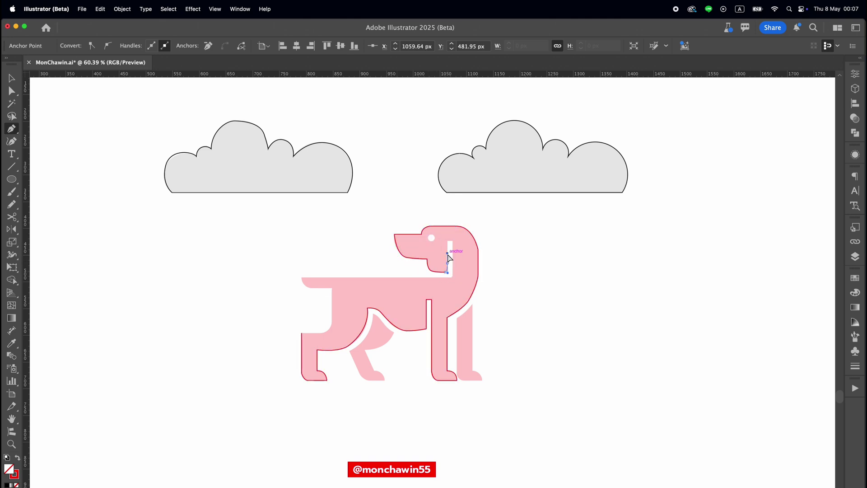
left_click(451, 241)
Complete the dog's body outline along the back, tail and rump, closing it at the hind leg, and deselect it.
key("super+shift+a")
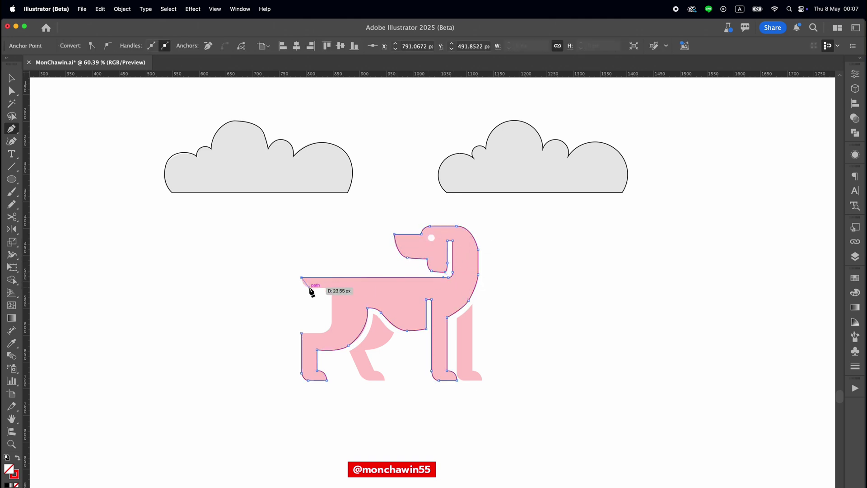
left_click(332, 288)
left_click(332, 321)
key("super+shift+a")
Trace the dog's far front leg and paw as a separate closed path and deselect it.
left_click(457, 318)
left_click(473, 300)
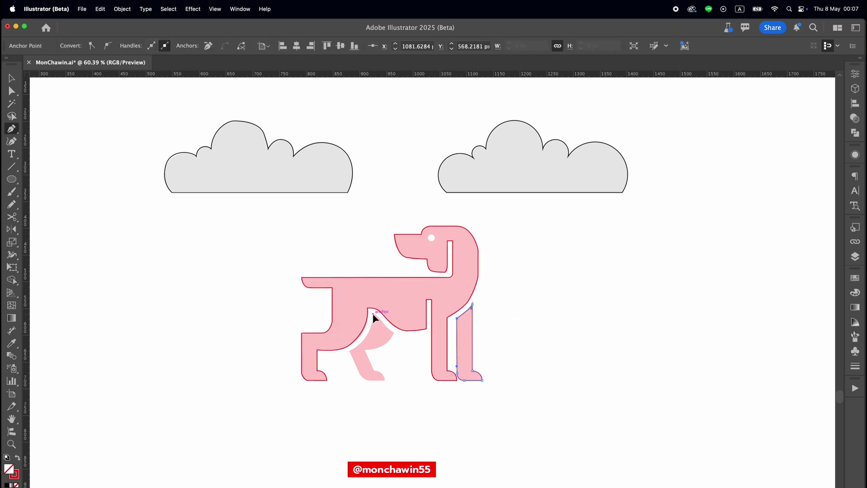
key("super+shift+a")
Trace the dog's far hind leg and paw as a separate closed path and deselect it.
left_click(393, 333)
left_click(378, 347)
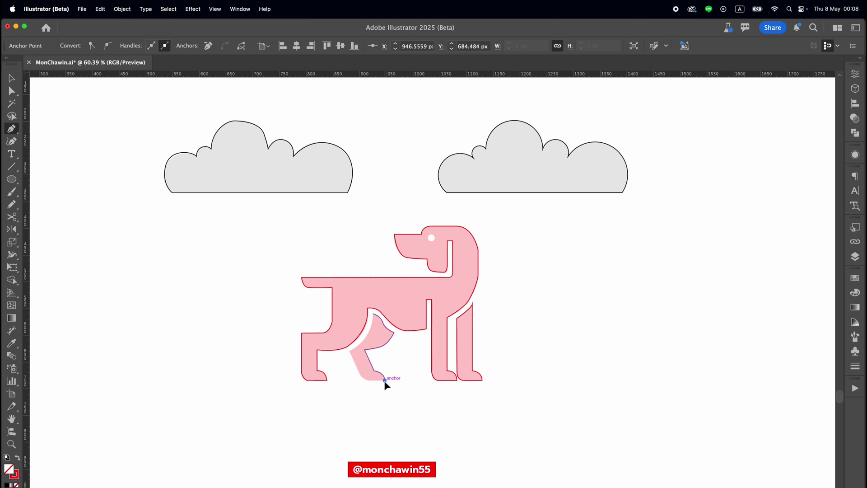
left_click(375, 314)
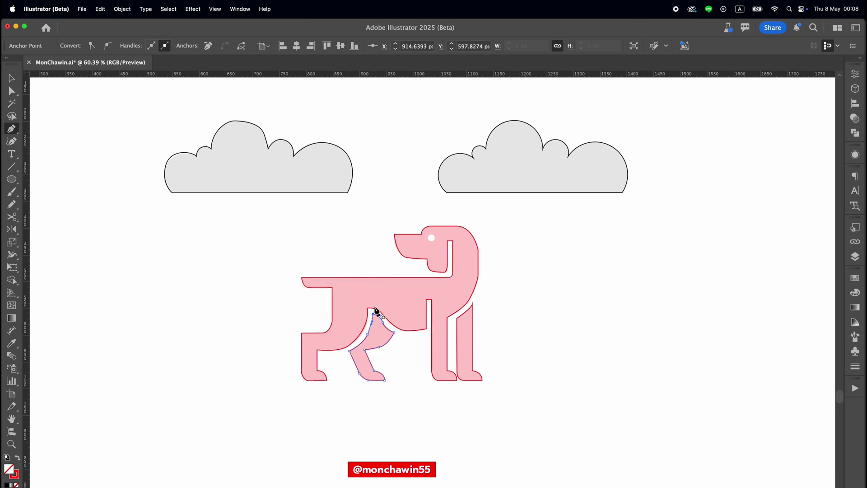
key("super+shift+a")
key("a")
scroll(367, 324, "up", 5)
left_click(351, 337)
left_click(421, 290)
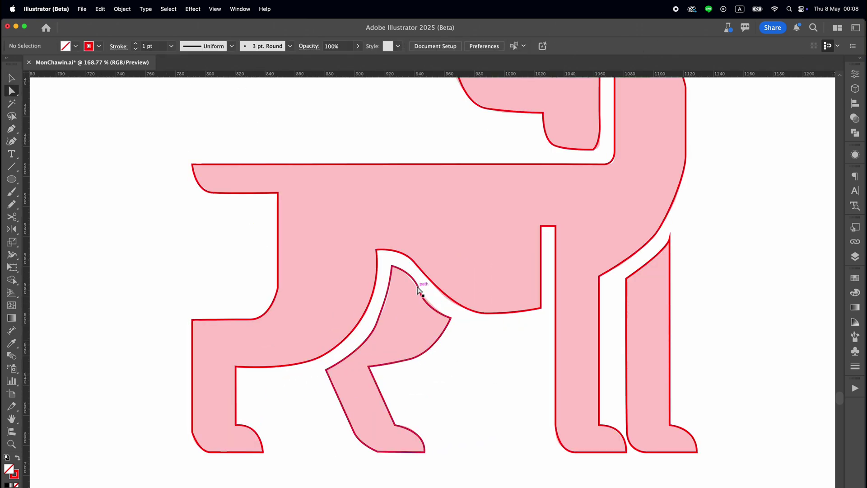
scroll(509, 232, "down", 5)
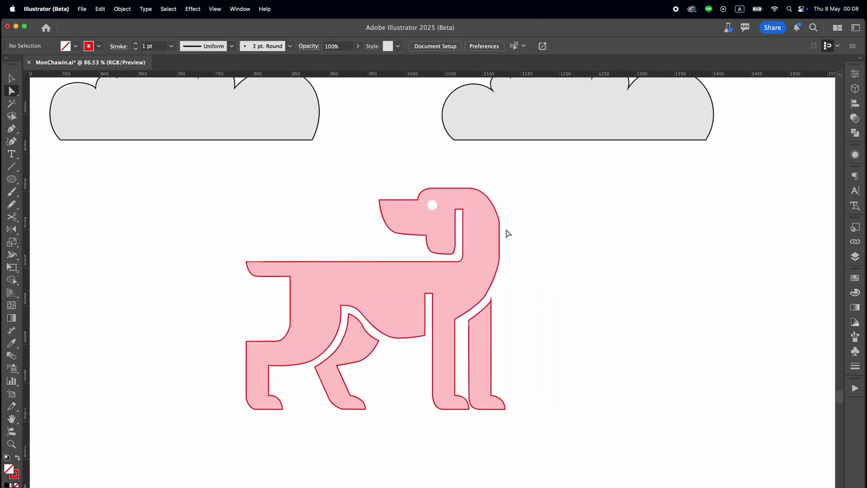
Smooth the transition between the back of the dog's head and neck by adjusting the anchor's handle, and deselect the path.
scroll(510, 232, "up", 5)
left_click(500, 226)
key("p")
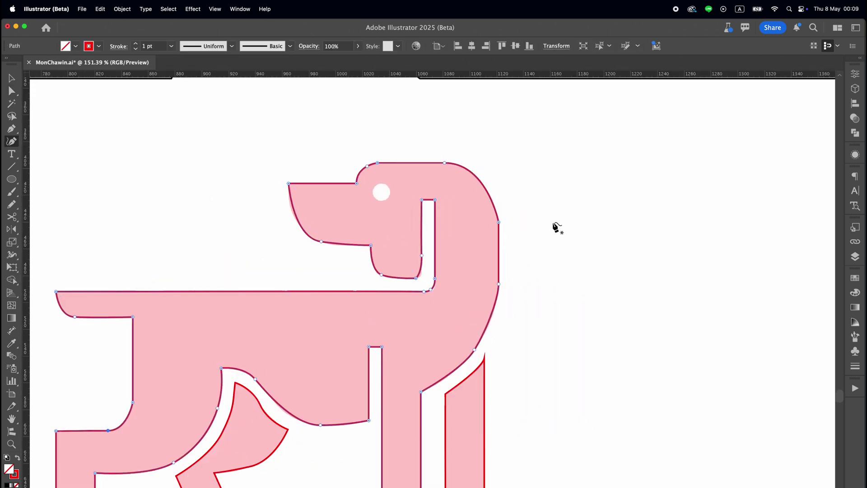
left_click(498, 222)
key("p")
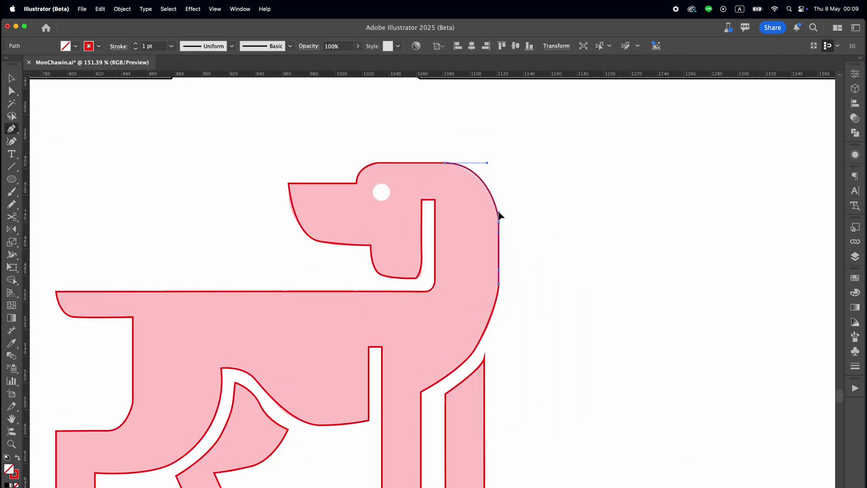
key("super+shift+a")
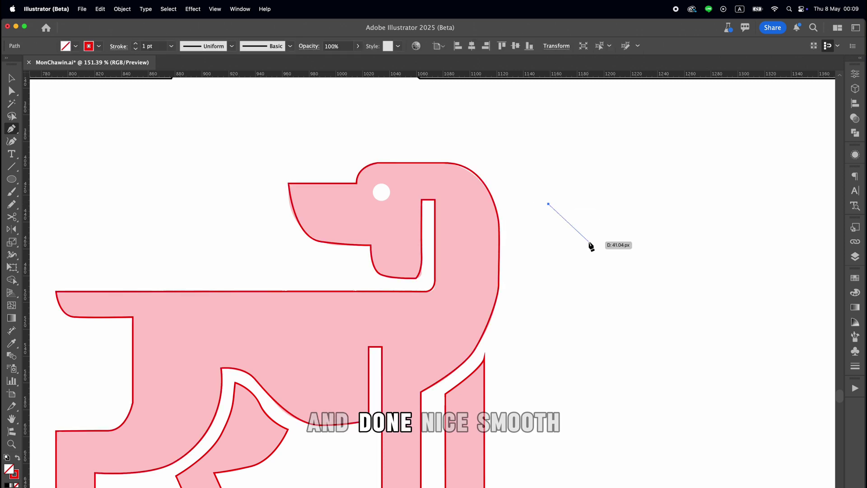
key("v")
left_click(579, 220)
scroll(579, 221, "down", 3)
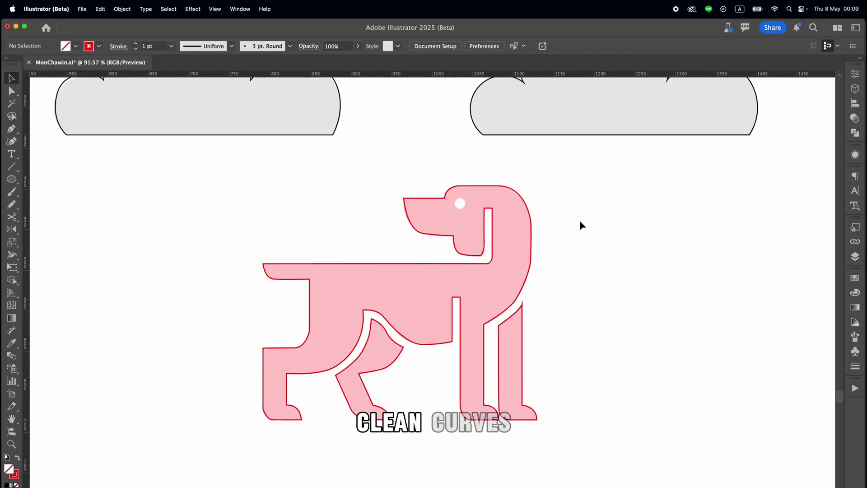
scroll(579, 221, "down", 3)
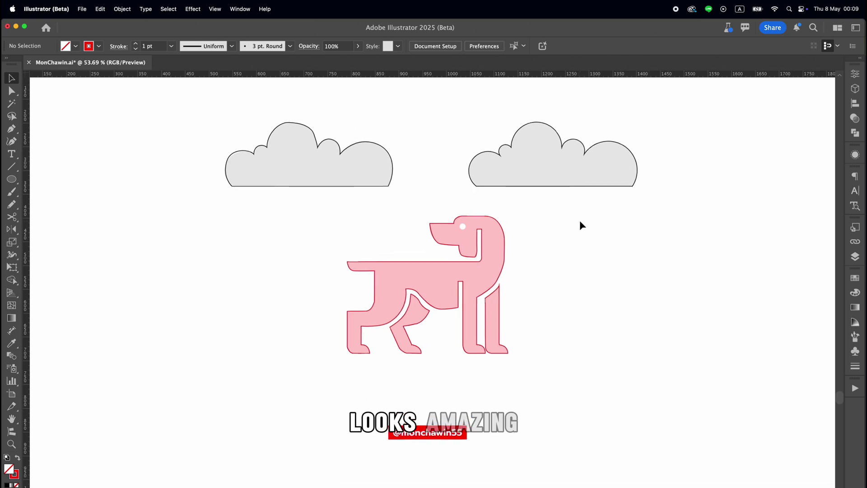
scroll(581, 225, "right", 2)
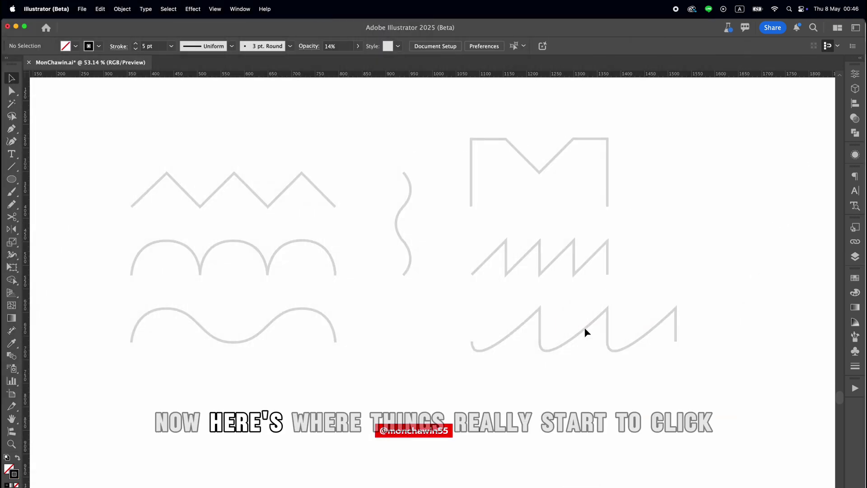
Show the document grid and trace the three-peak zigzag guide with the Pen tool as one open path of straight segments.
right_click(448, 220)
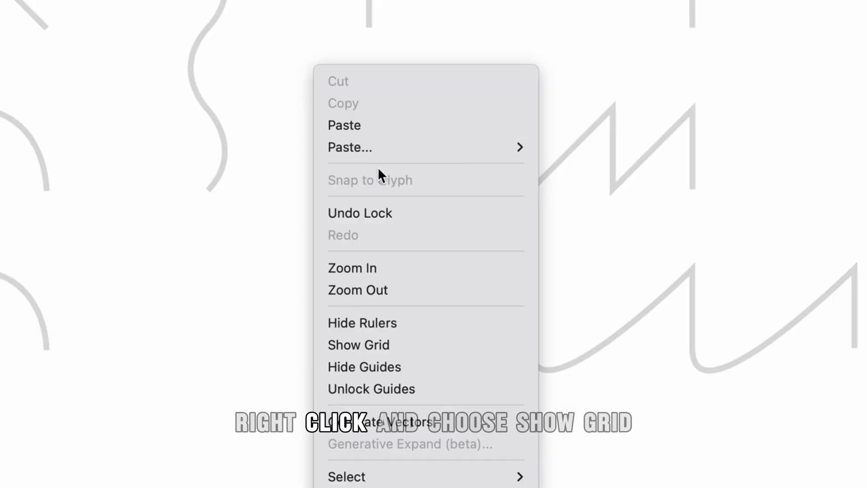
left_click(384, 343)
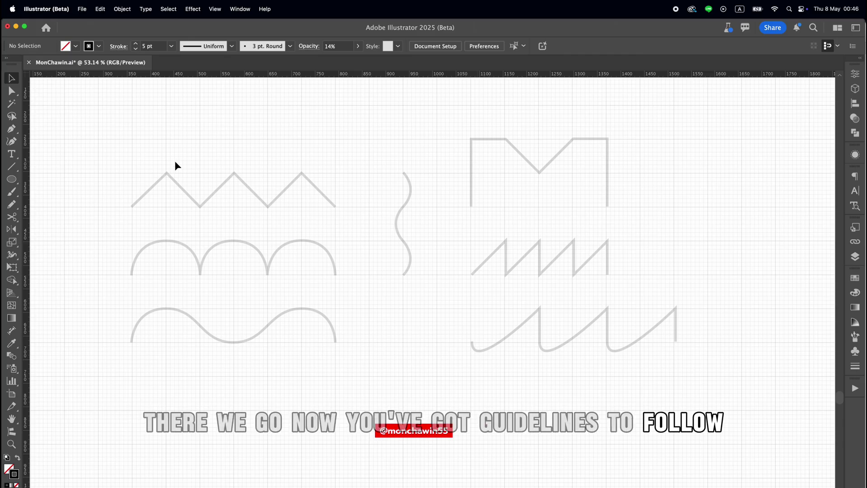
key("p")
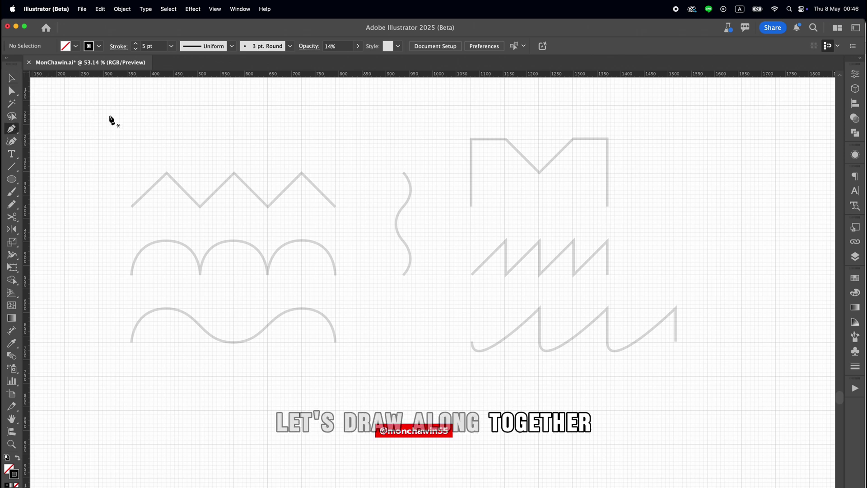
left_click(131, 207)
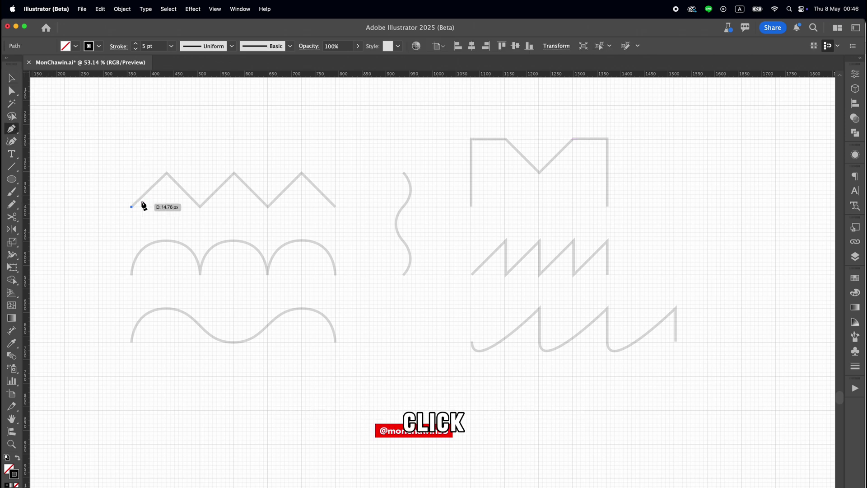
left_click(166, 172)
left_click(201, 206)
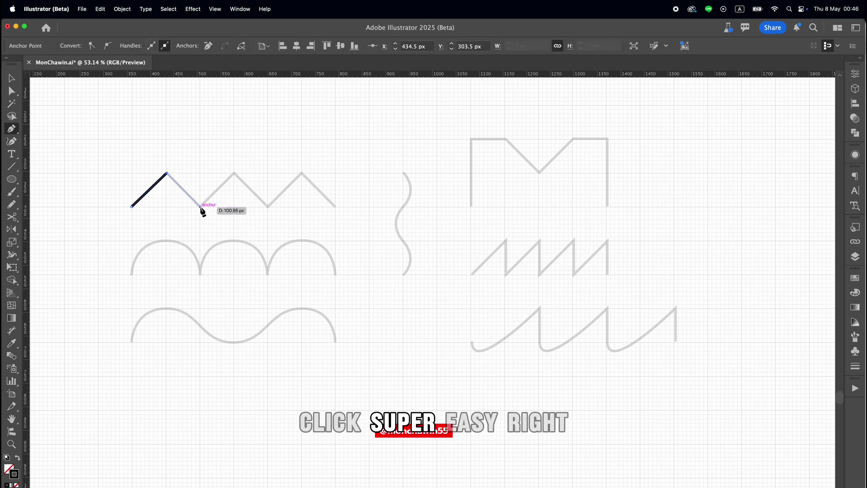
left_click(234, 172)
left_click(268, 207)
left_click(302, 173)
left_click(335, 206)
key("Escape")
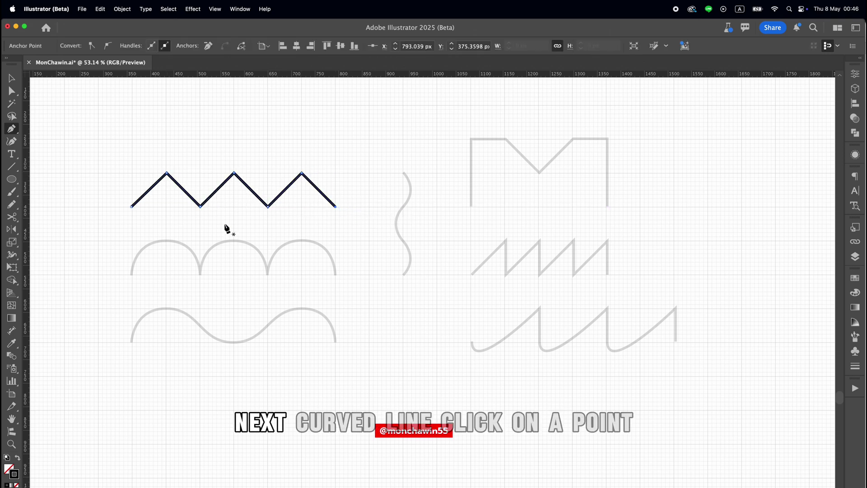
Trace the three-arch guide below the zigzag as an open path, with horizontal handles at each crest and corner points between arches.
left_click(131, 275)
left_click_drag(167, 242, 201, 240)
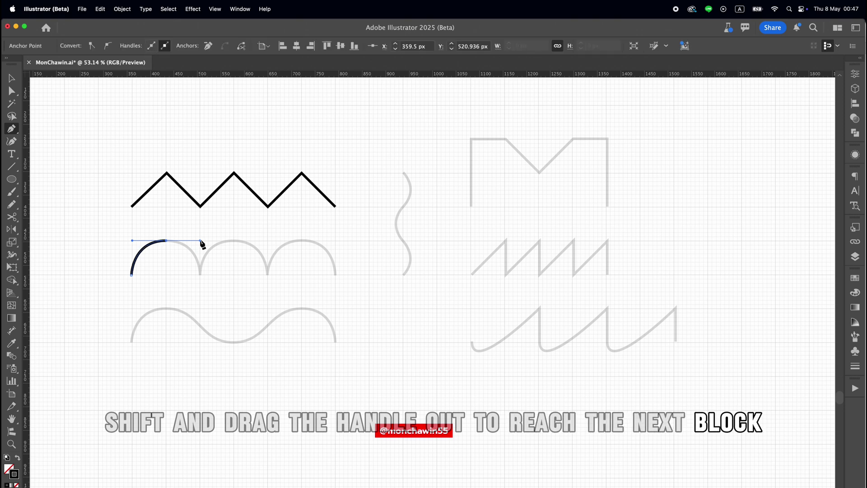
left_click(200, 275)
left_click_drag(212, 259, 268, 241)
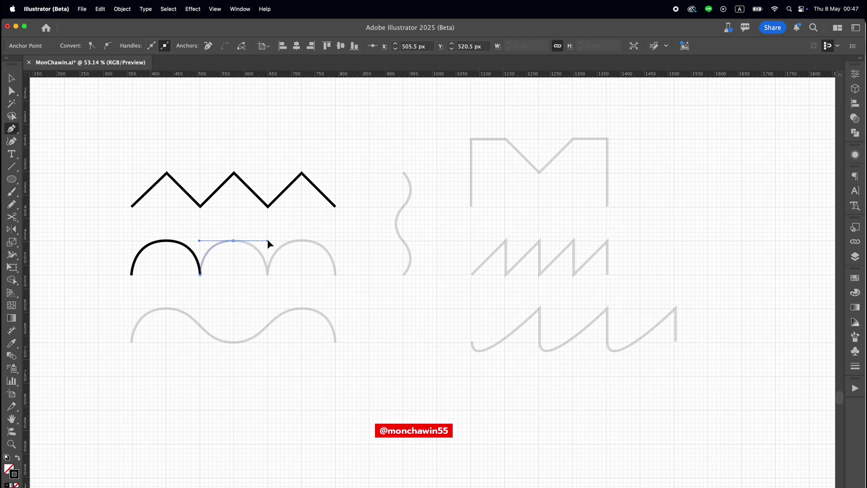
left_click(267, 274)
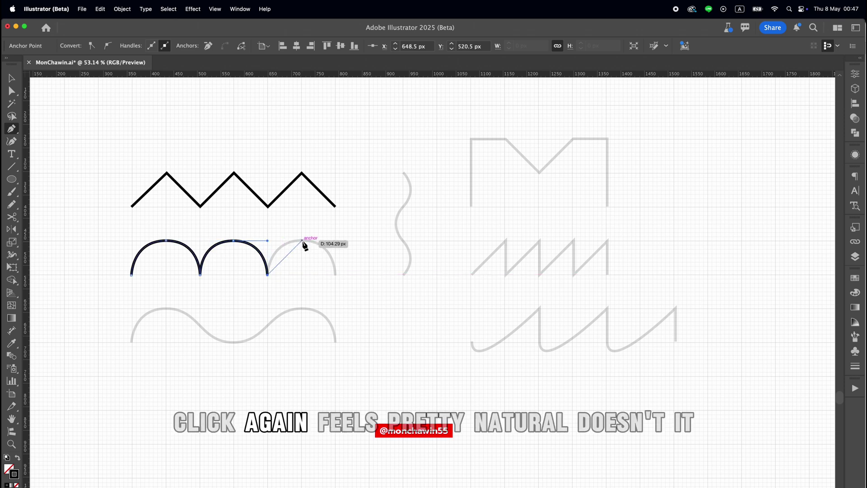
left_click_drag(302, 240, 334, 240)
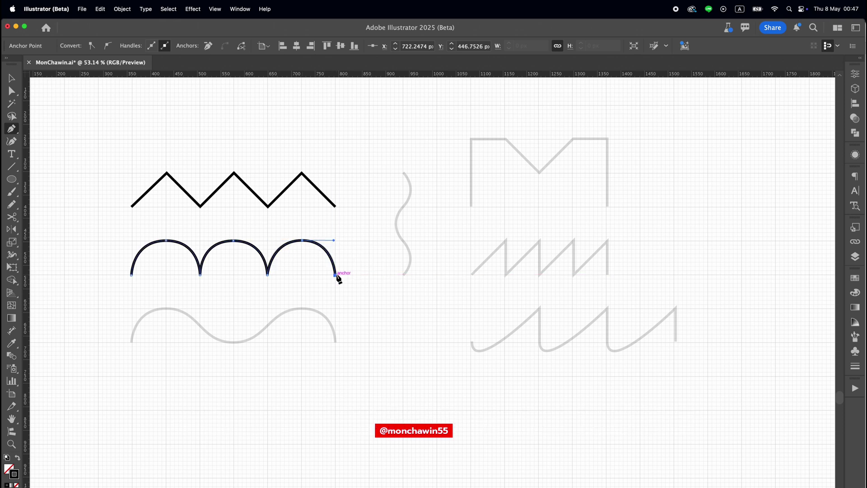
left_click(335, 274)
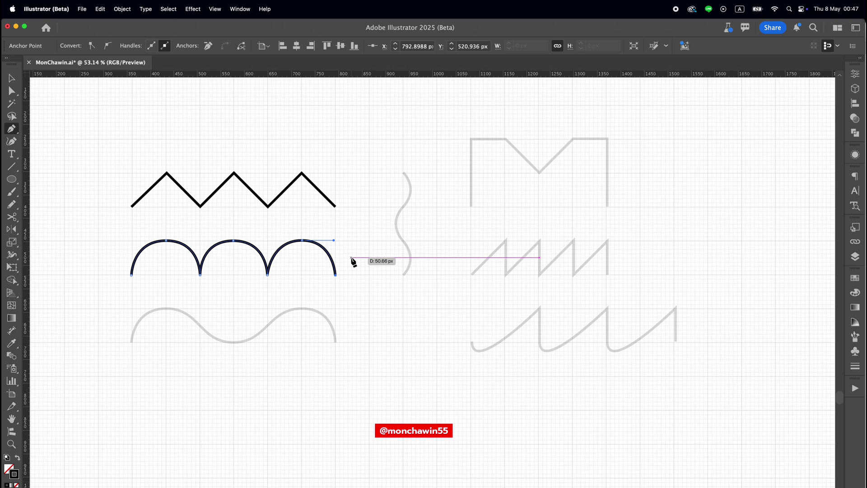
key("Escape")
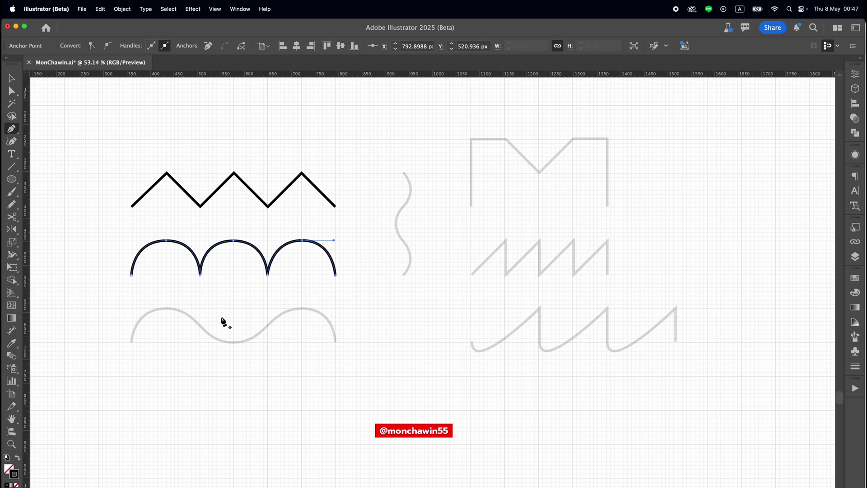
Trace the smooth wave guide below the arches as an open path, pulling horizontal handles about one grid block at each crest and trough.
left_click(131, 342)
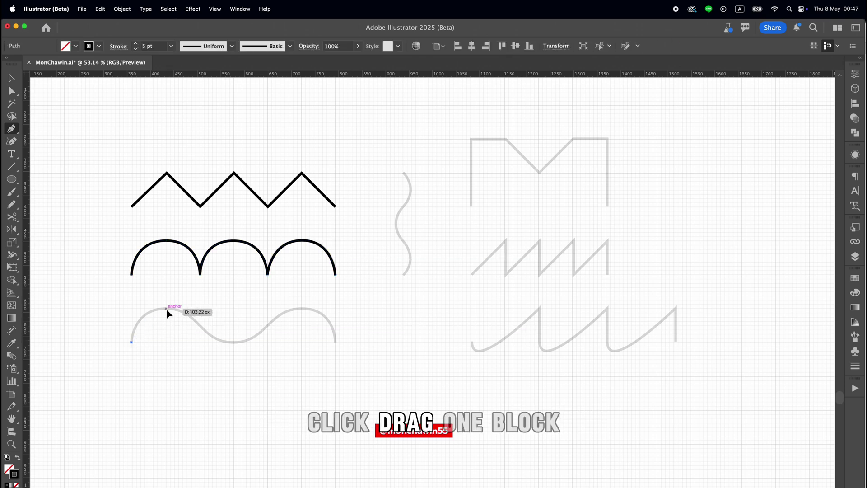
left_click_drag(166, 308, 200, 308)
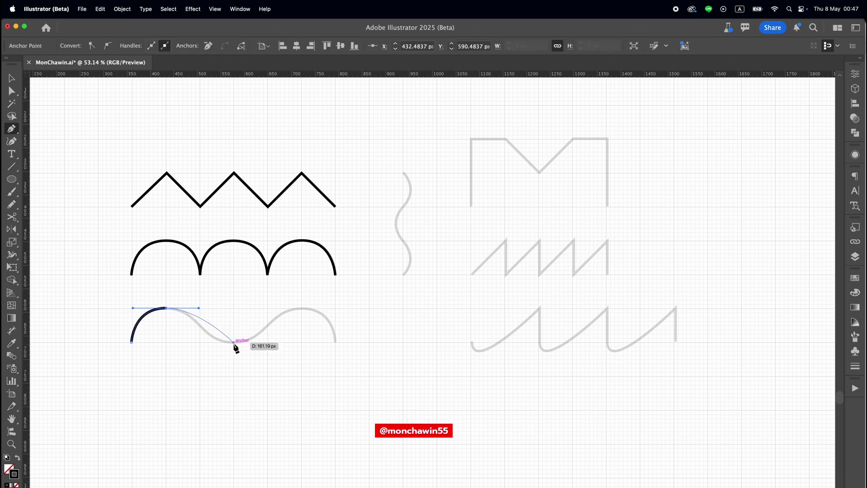
left_click_drag(233, 342, 266, 342)
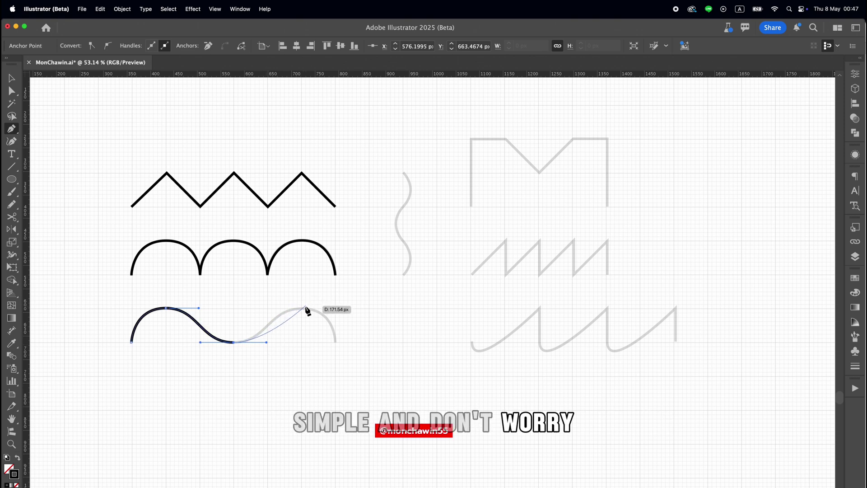
left_click_drag(303, 308, 337, 307)
left_click(336, 342)
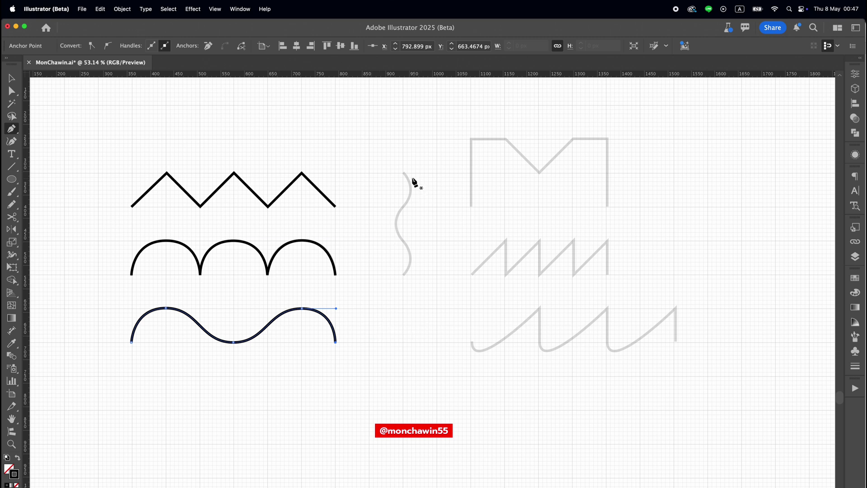
key("Escape")
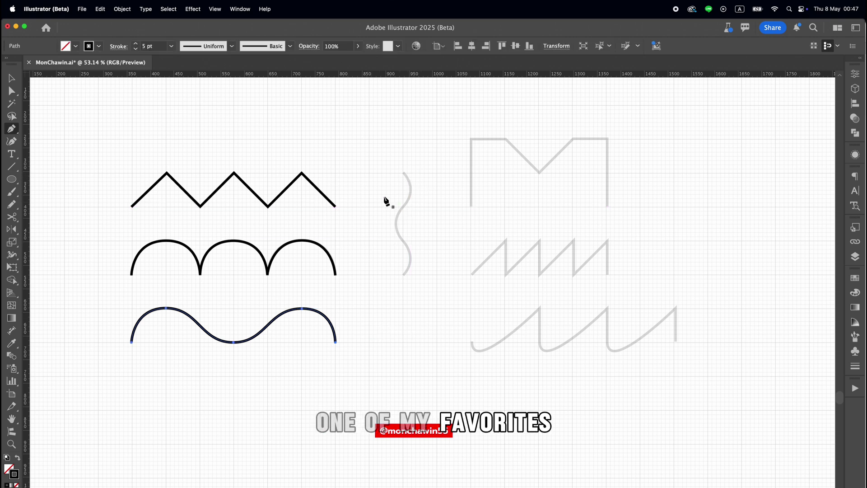
Trace the vertical wavy guide as an open path, pulling diagonal 45-degree handles at its anchor points to form the curves.
left_click(403, 172, "super")
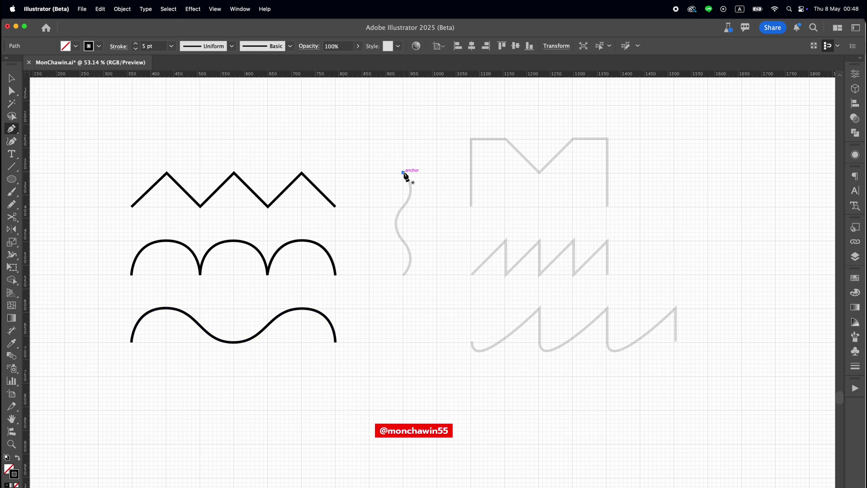
left_click(403, 172)
left_click(404, 206)
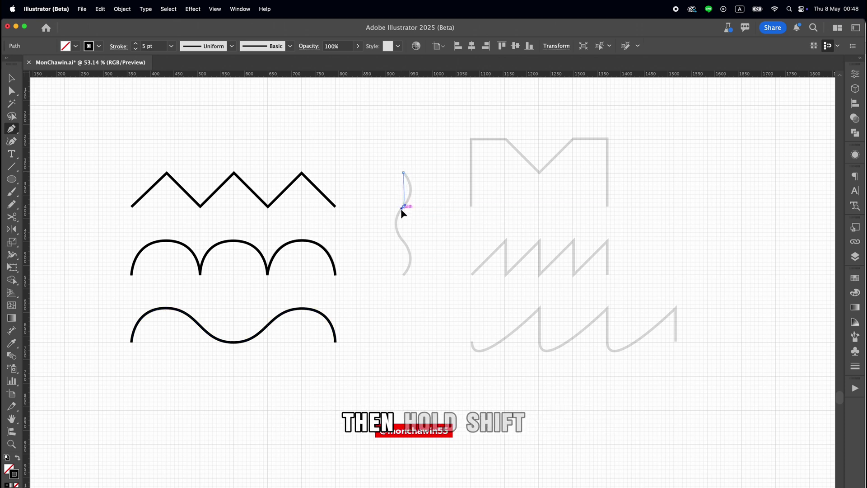
left_click_drag(403, 207, 386, 225)
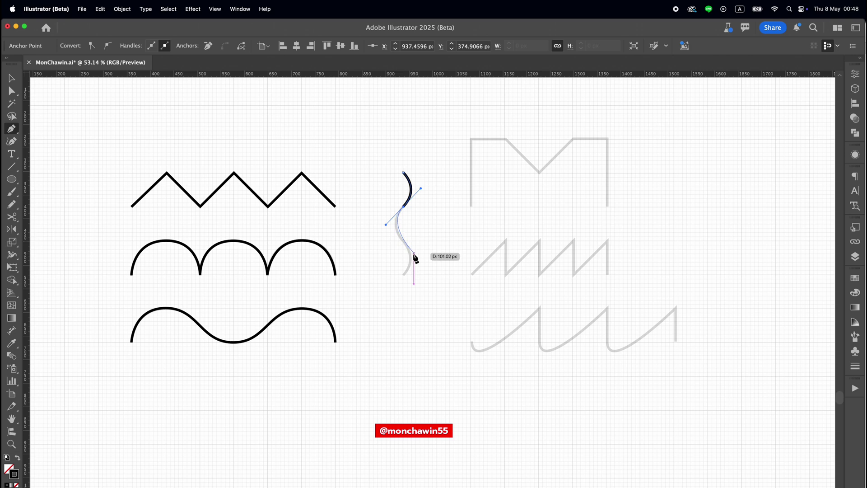
left_click(403, 240)
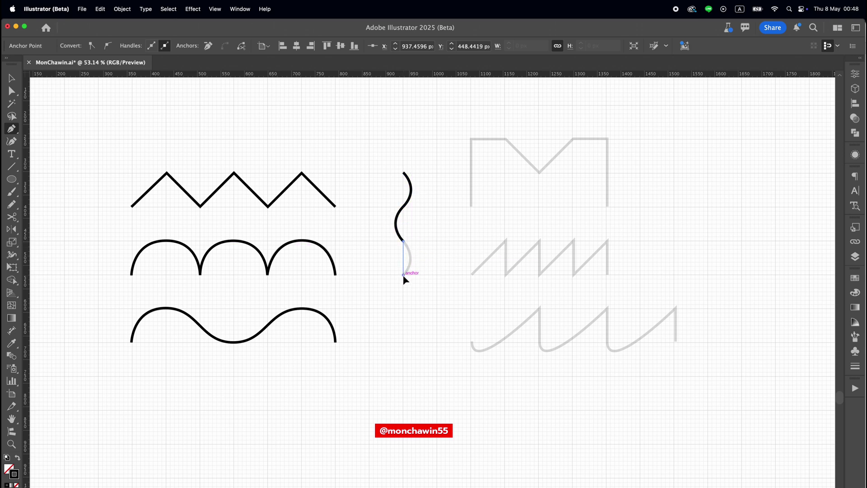
left_click_drag(403, 274, 386, 292)
key("Escape")
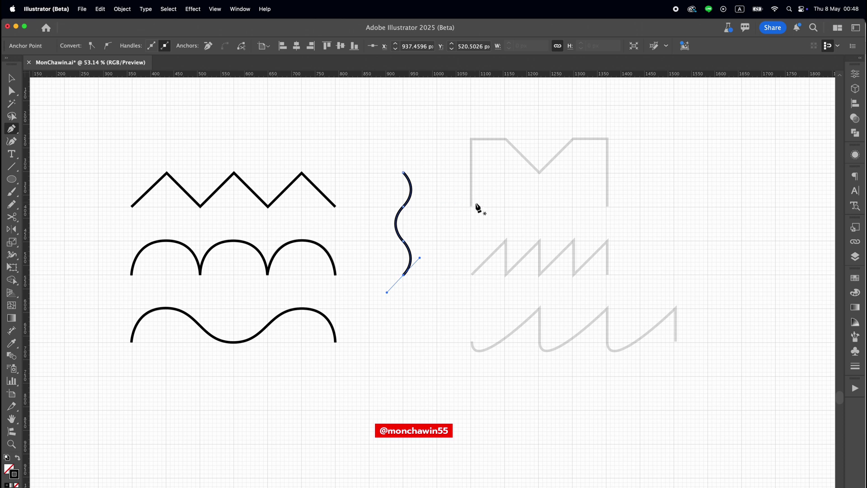
Trace the M-shaped guide and the four-tooth sawtooth guide below it as separate open paths of straight segments.
left_click(471, 206)
left_click(471, 139)
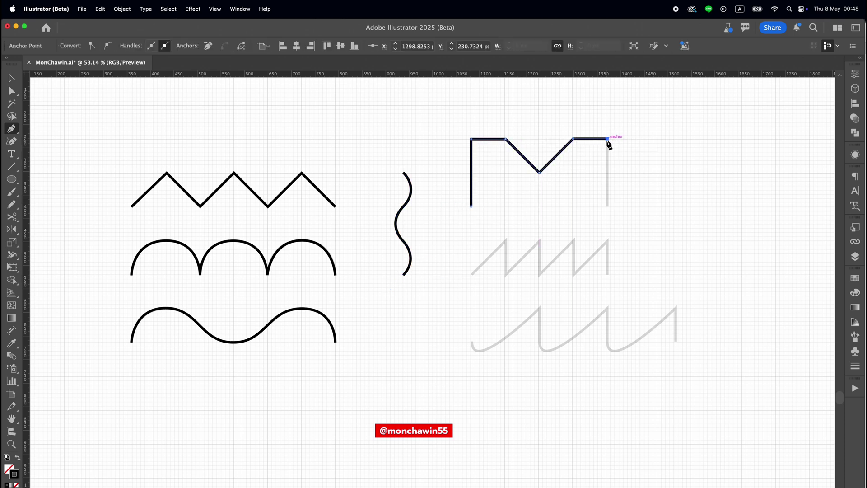
left_click(472, 274)
left_click(506, 240)
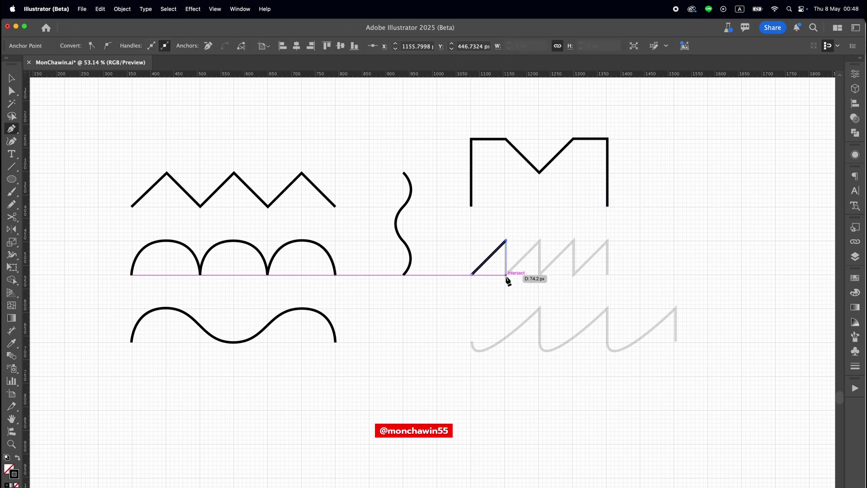
left_click(506, 274)
left_click(540, 241)
left_click(540, 274)
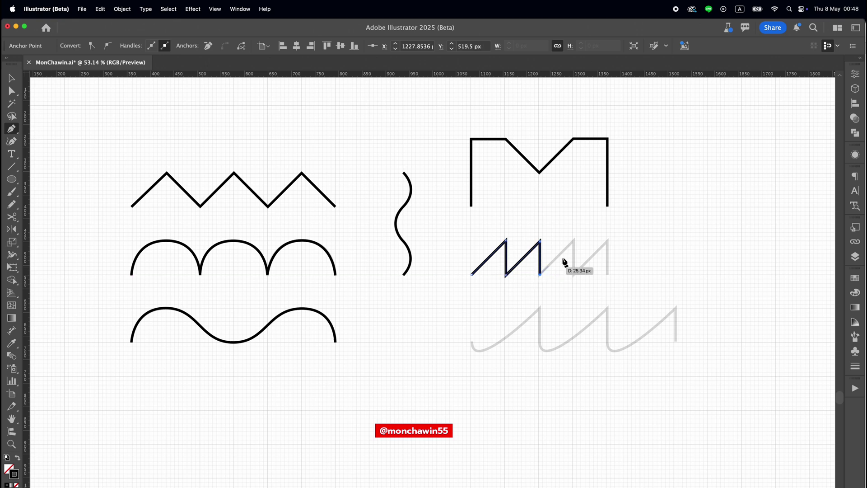
left_click(608, 241)
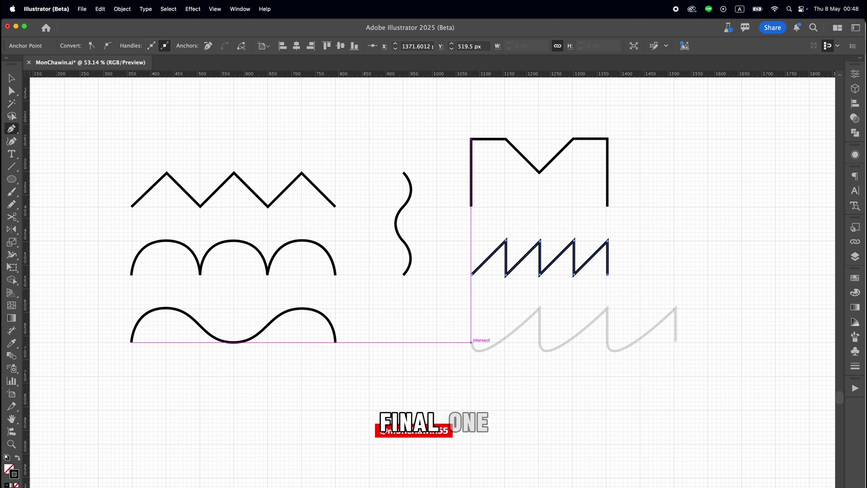
Trace the three-hook curved sawtooth guide as an open path, pulling vertical handles down at each hook's base, and deselect it.
left_click_drag(471, 342, 471, 378)
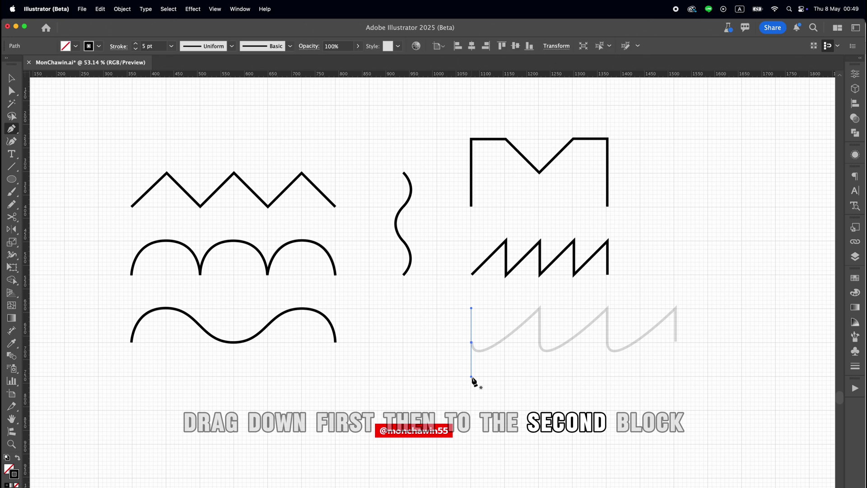
left_click(540, 309)
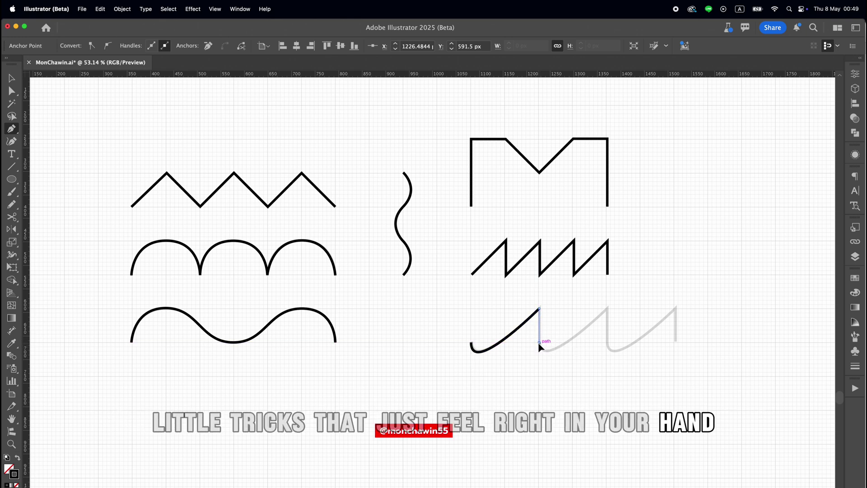
left_click_drag(539, 343, 540, 377)
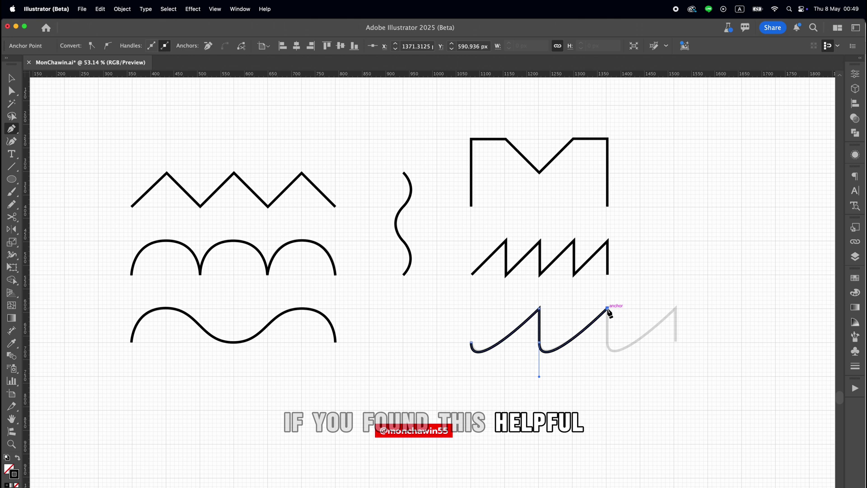
left_click_drag(608, 309, 609, 375)
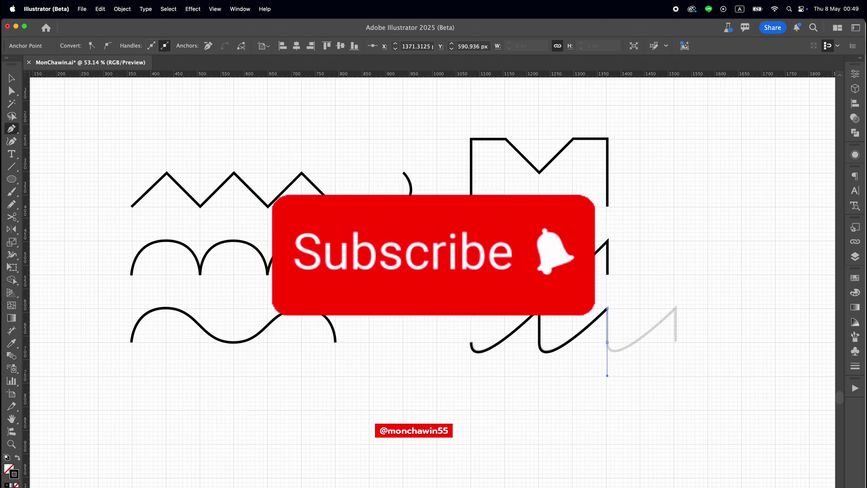
left_click(676, 308)
left_click(677, 342)
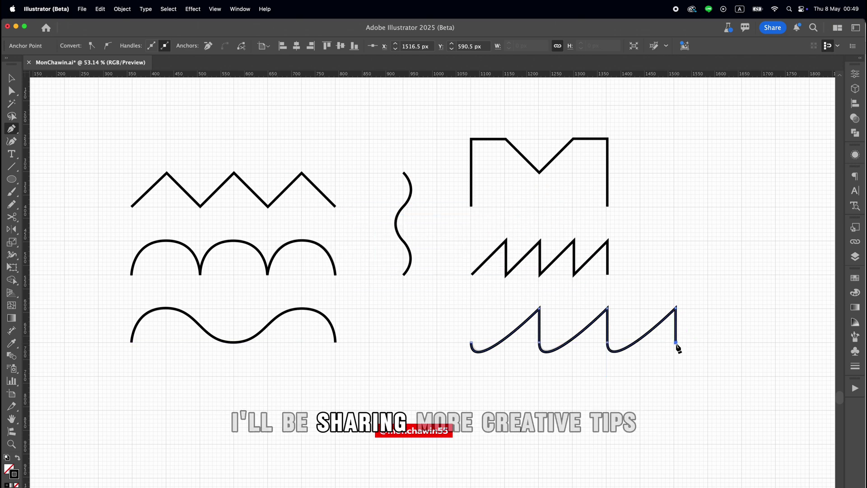
key("v")
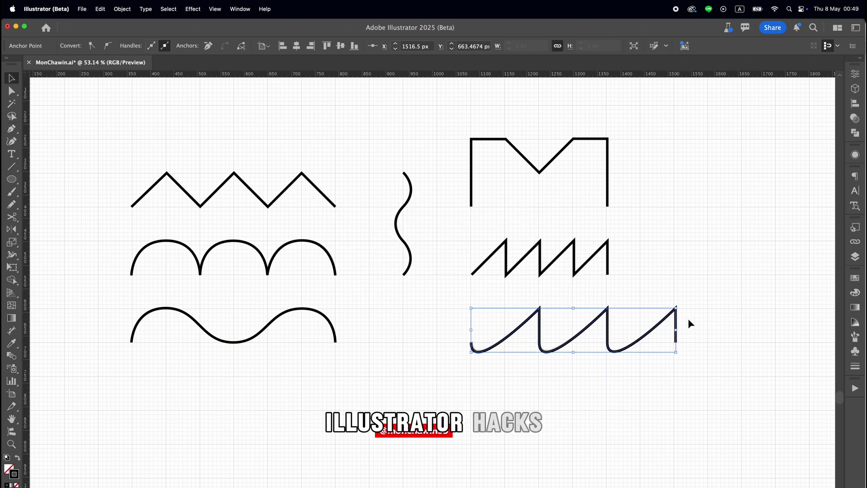
left_click(695, 318)
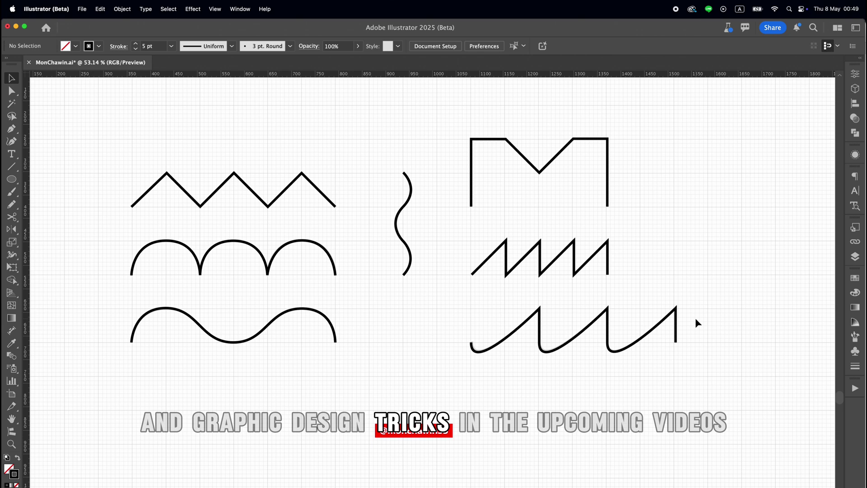